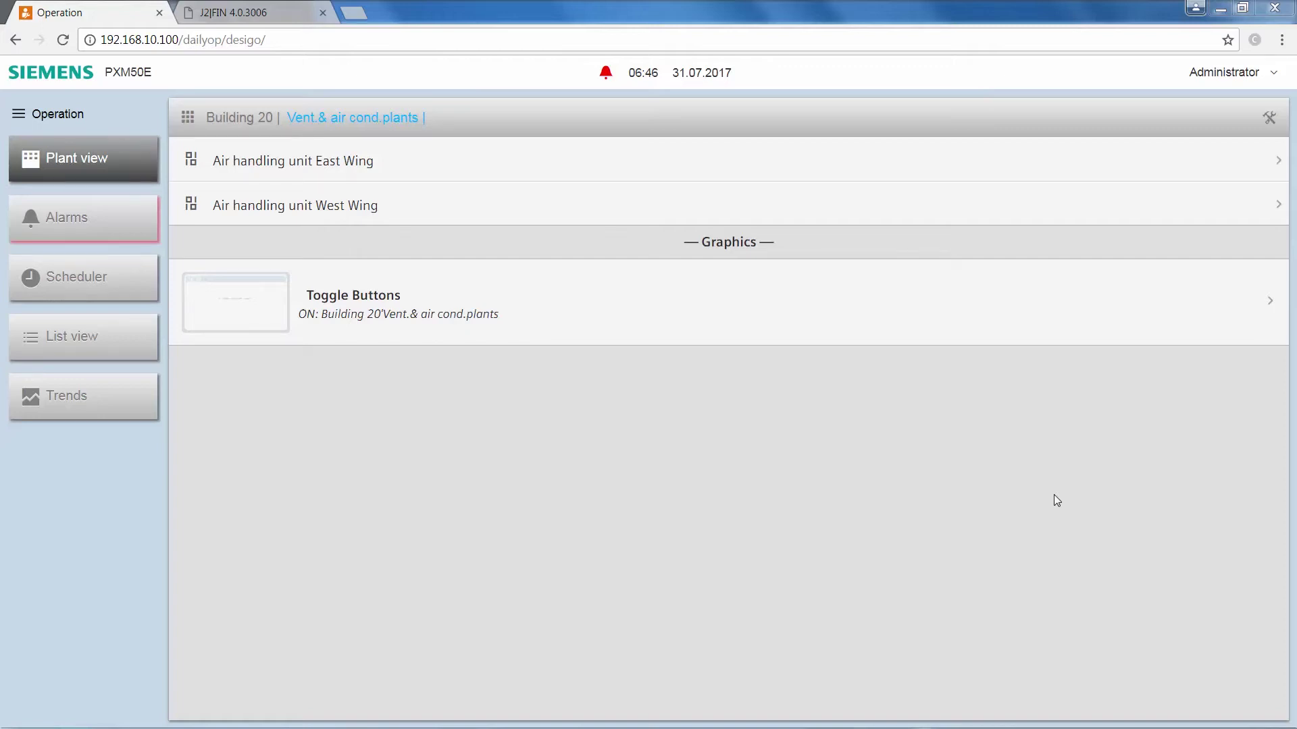
# Step: Review the East Wing AHU's tags, then show the West Wing AHU's tags (ahu, air, equip, plant)
pyautogui.click(192, 162)
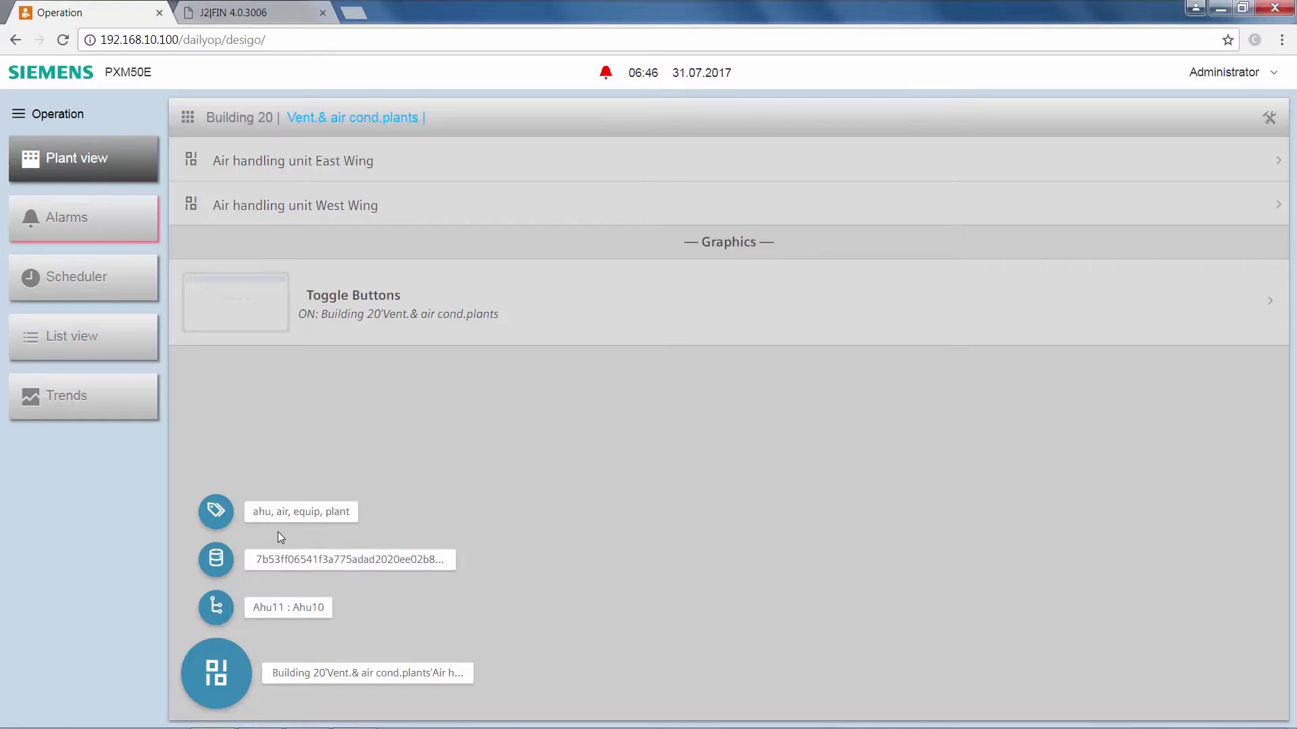
pyautogui.click(312, 449)
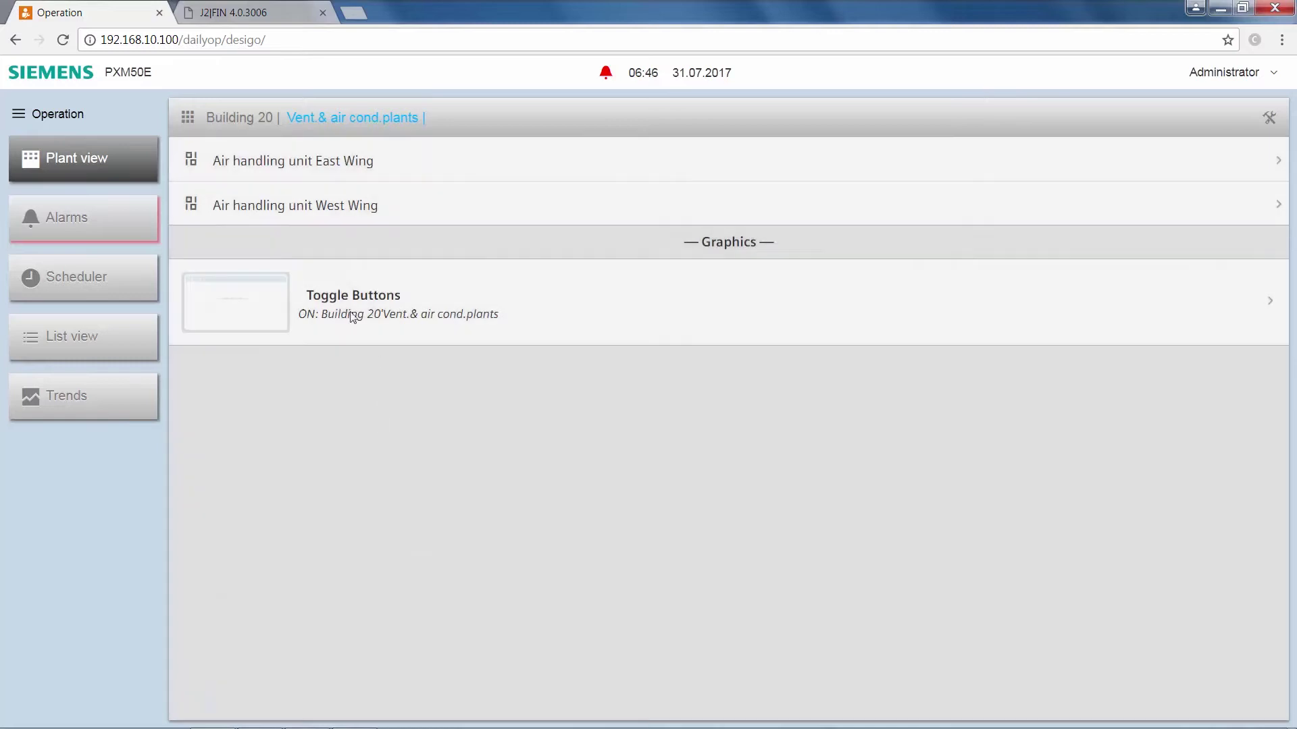
pyautogui.click(194, 206)
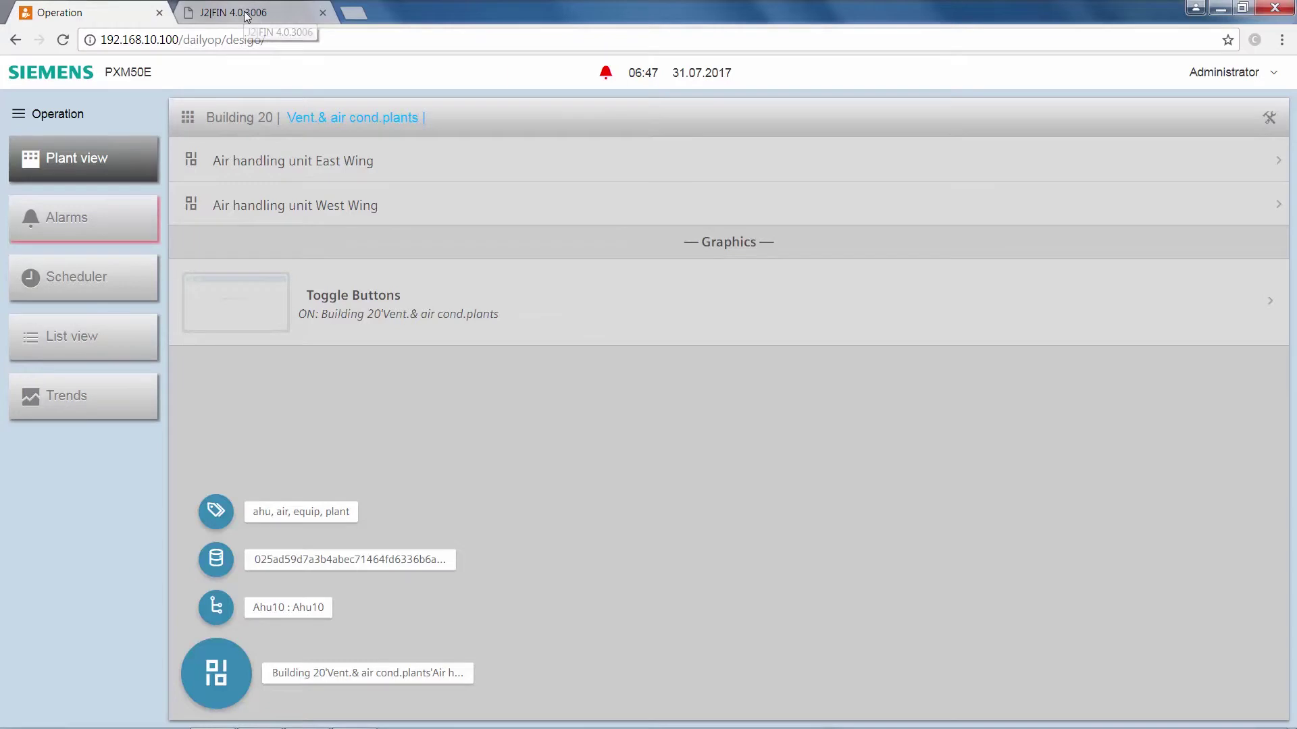
# Step: Save the SAMPLE AHU_ERC_H_TP_2D+ project in the J2|FIN graphics builder
pyautogui.click(247, 15)
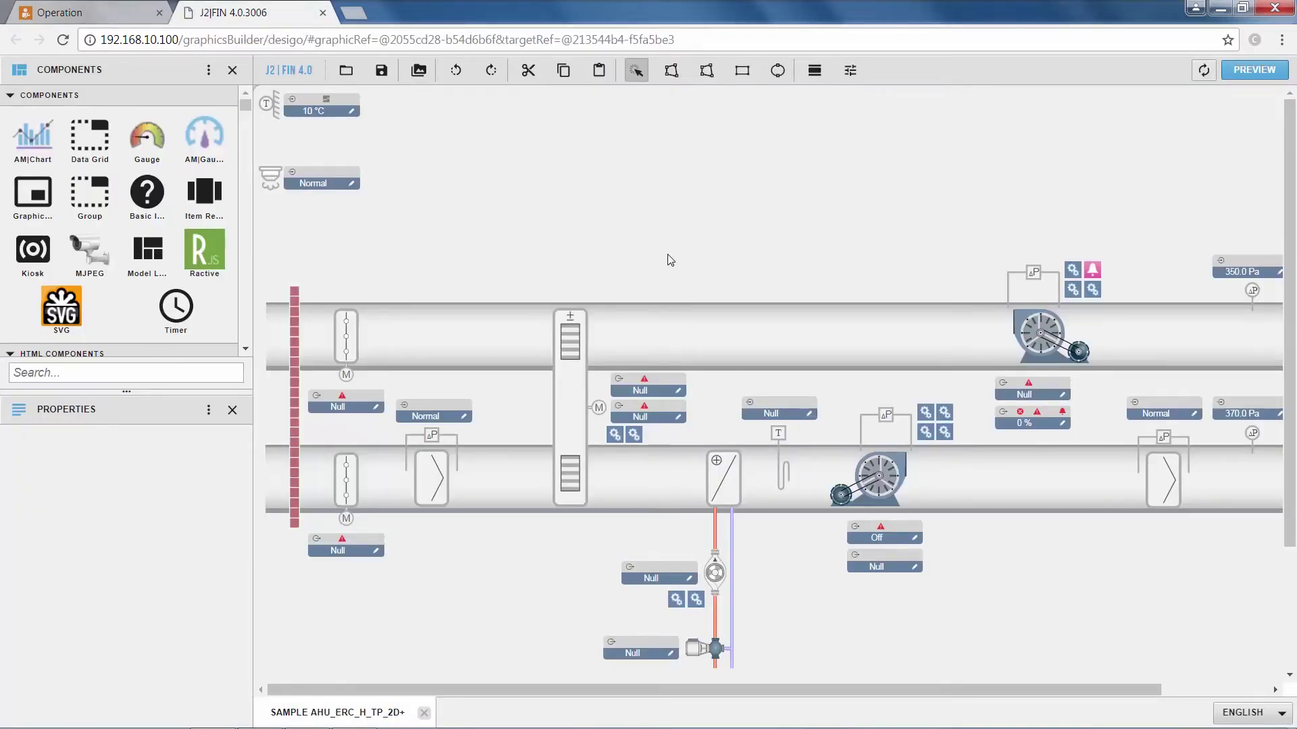
pyautogui.click(382, 73)
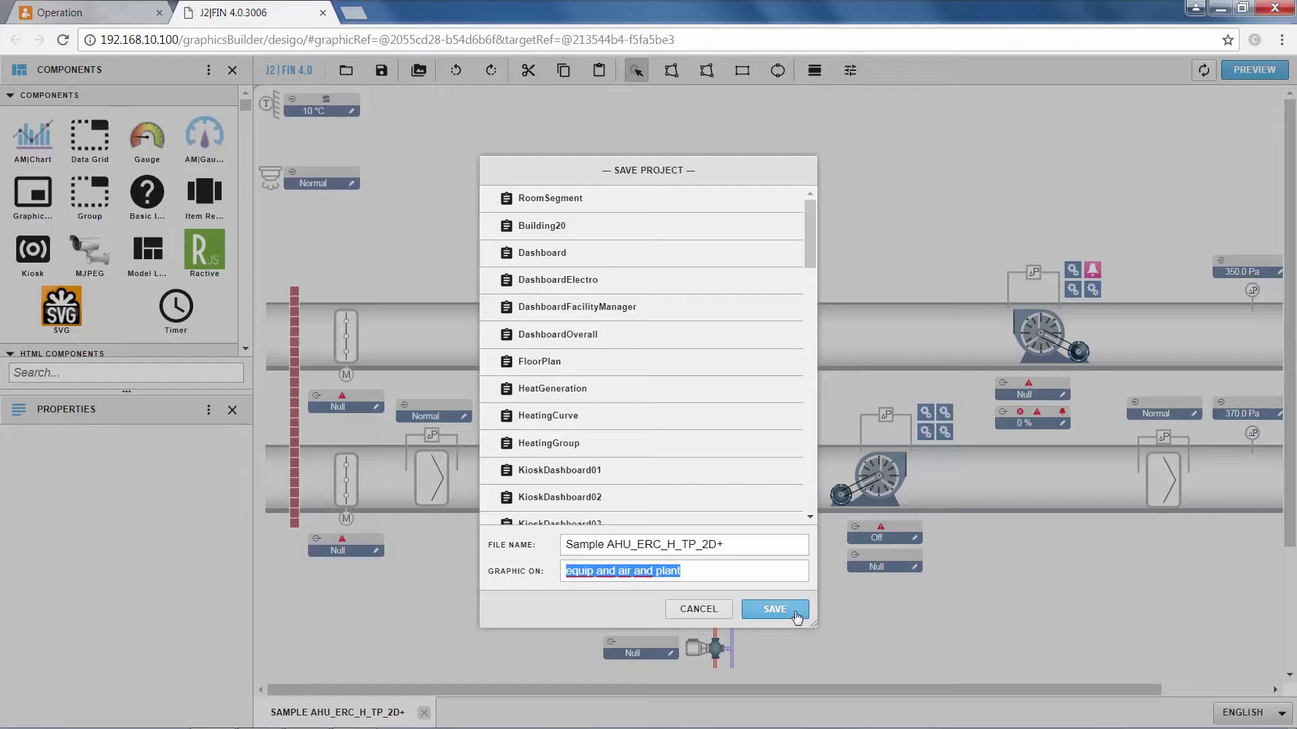
pyautogui.click(797, 612)
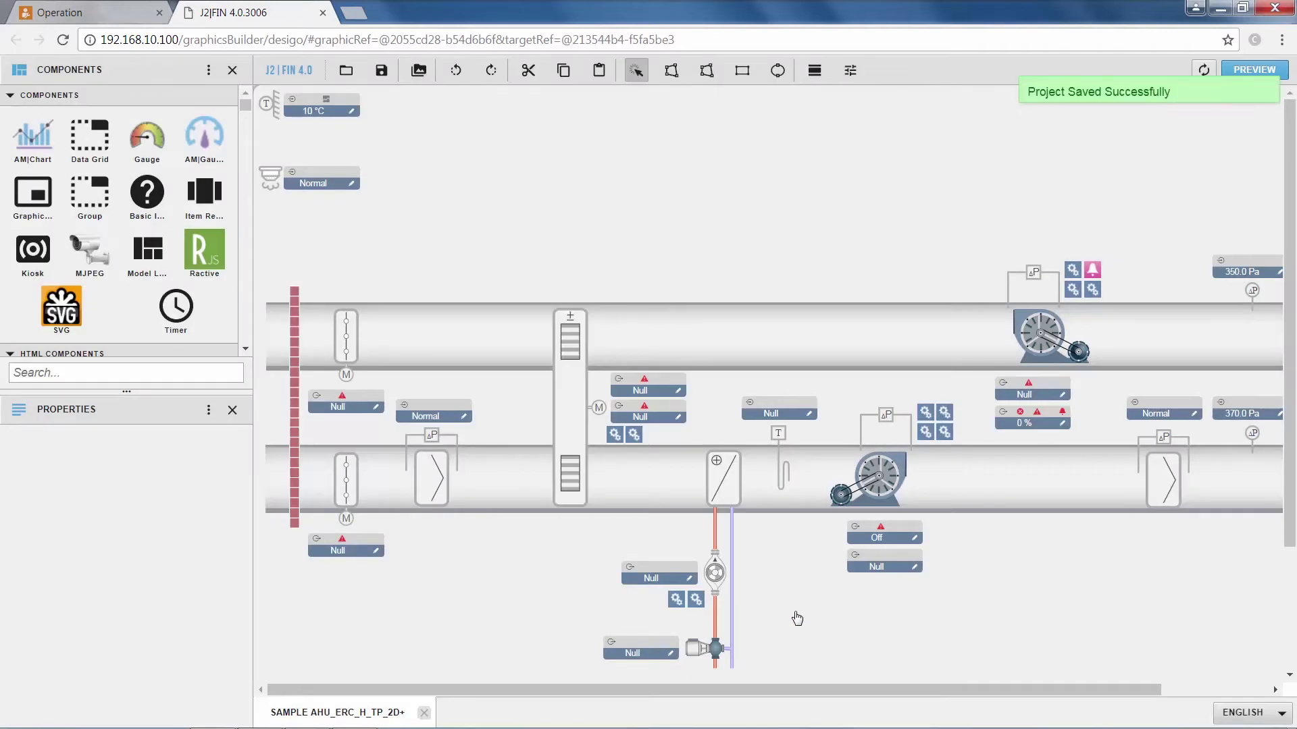
# Step: Open the East Wing and West Wing air handling unit pages in Plant view to check their graphics
pyautogui.click(76, 18)
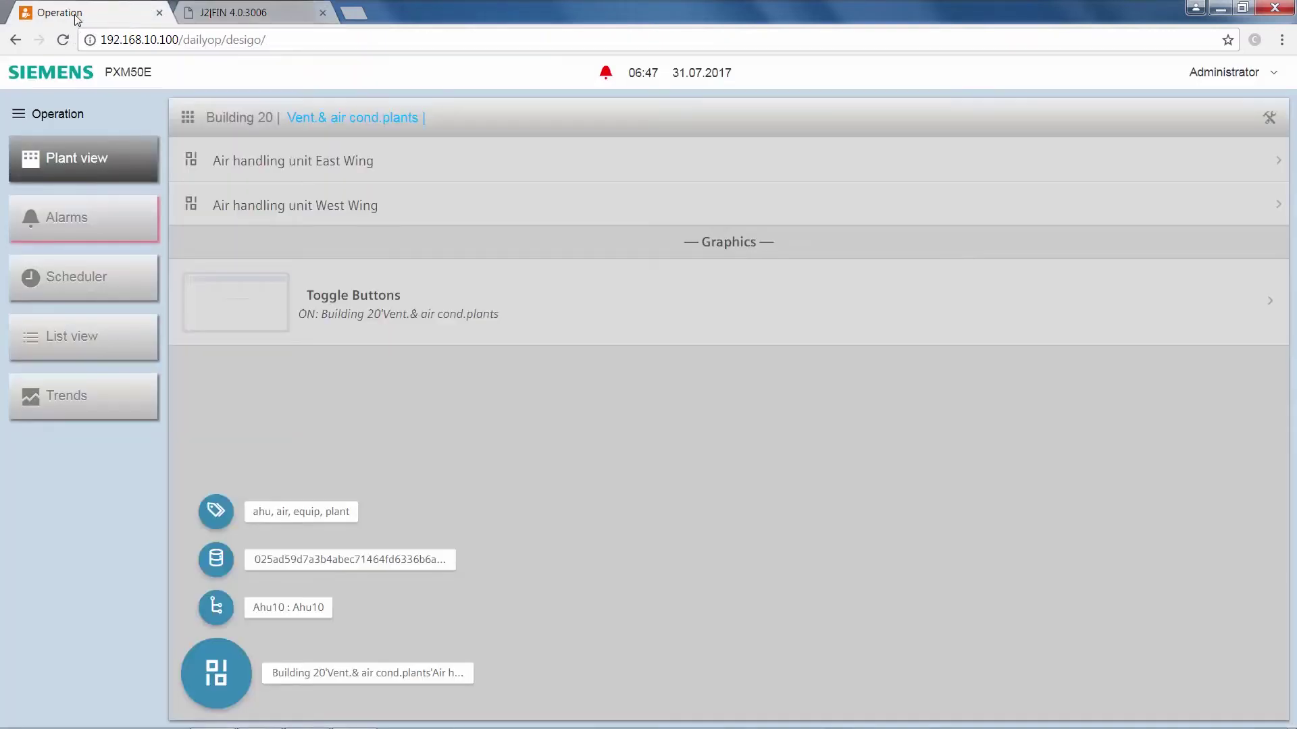
pyautogui.click(605, 513)
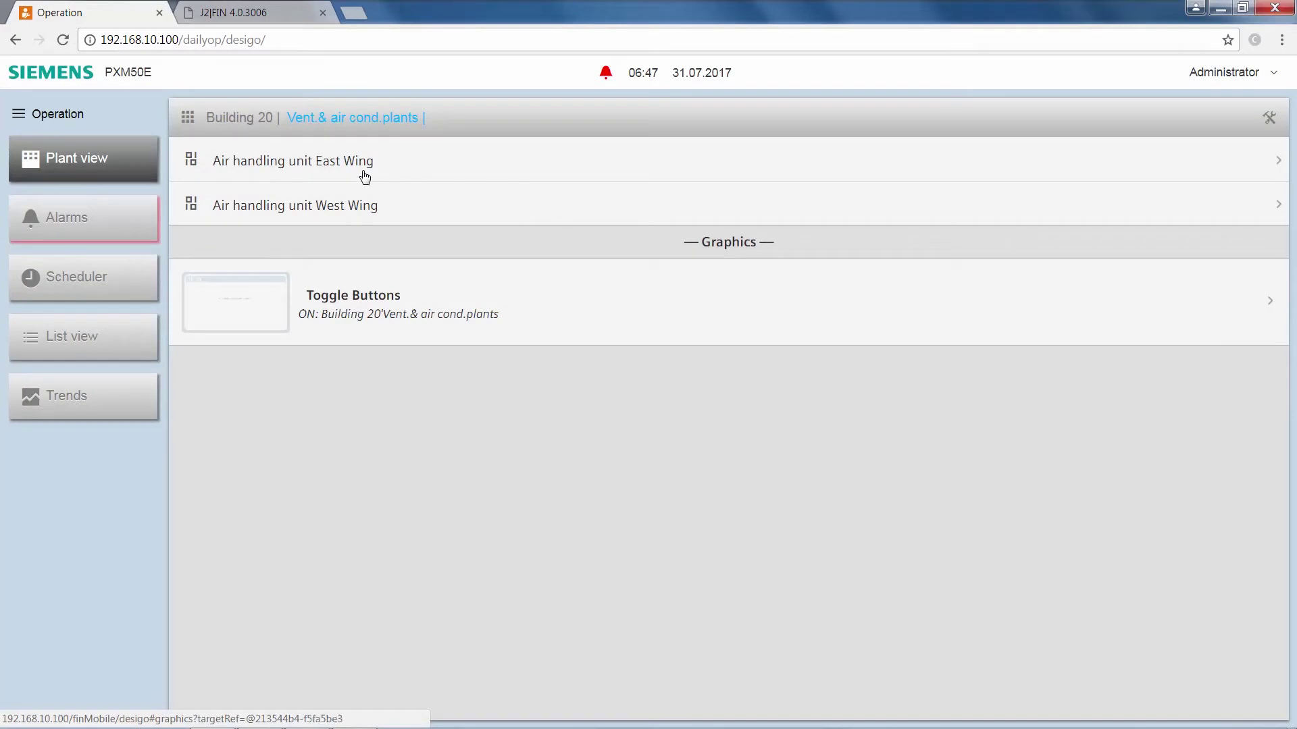
pyautogui.click(284, 168)
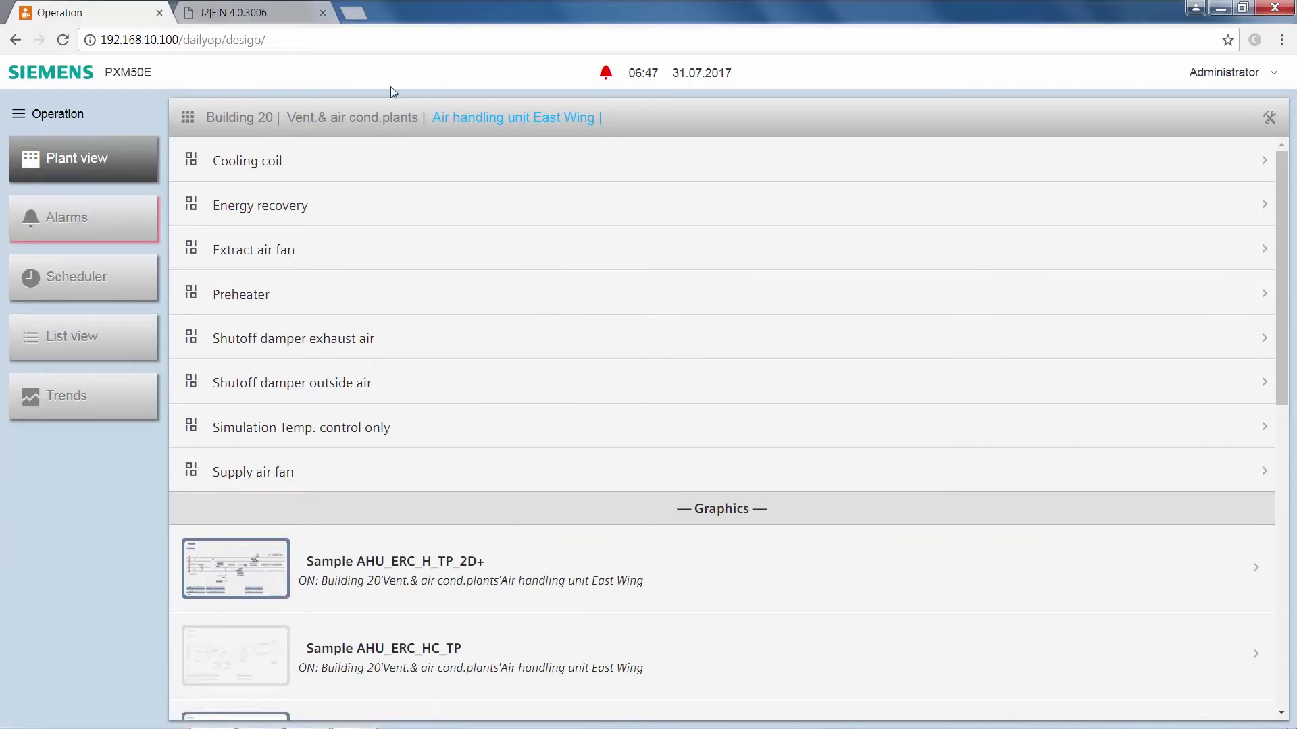
pyautogui.click(353, 121)
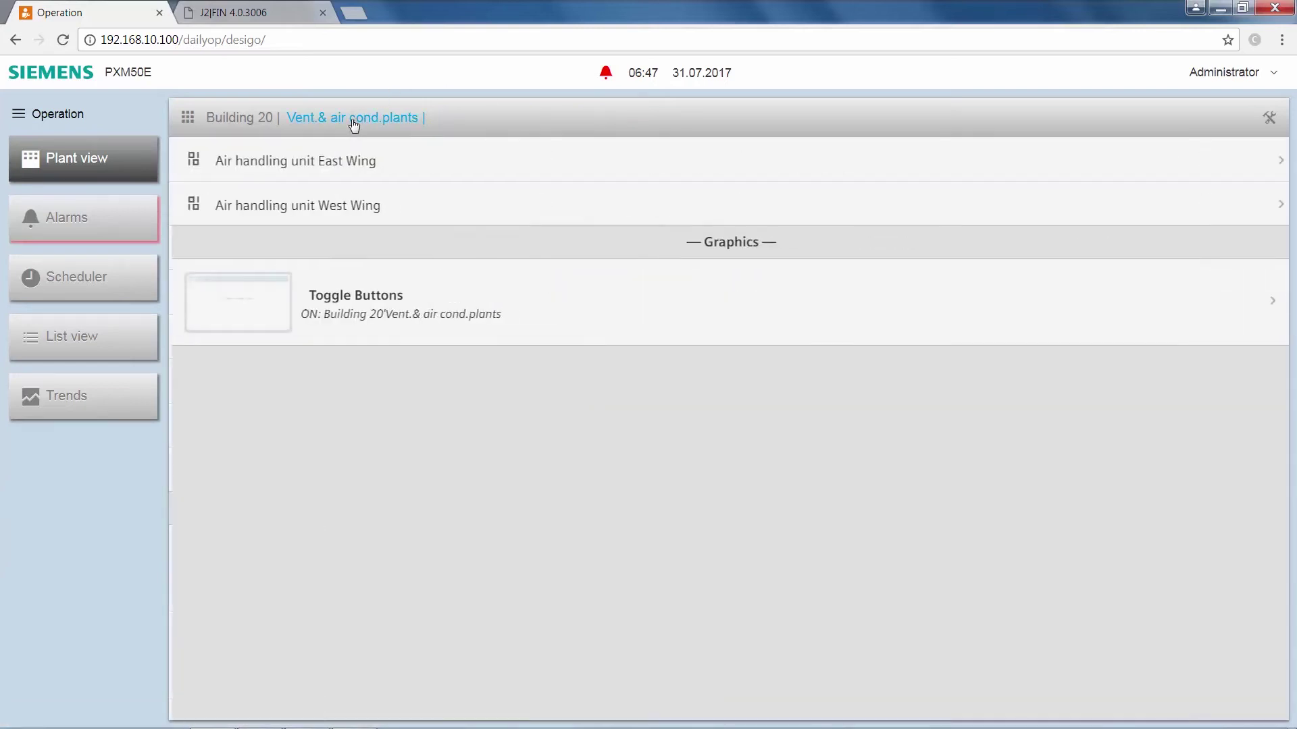
pyautogui.click(282, 211)
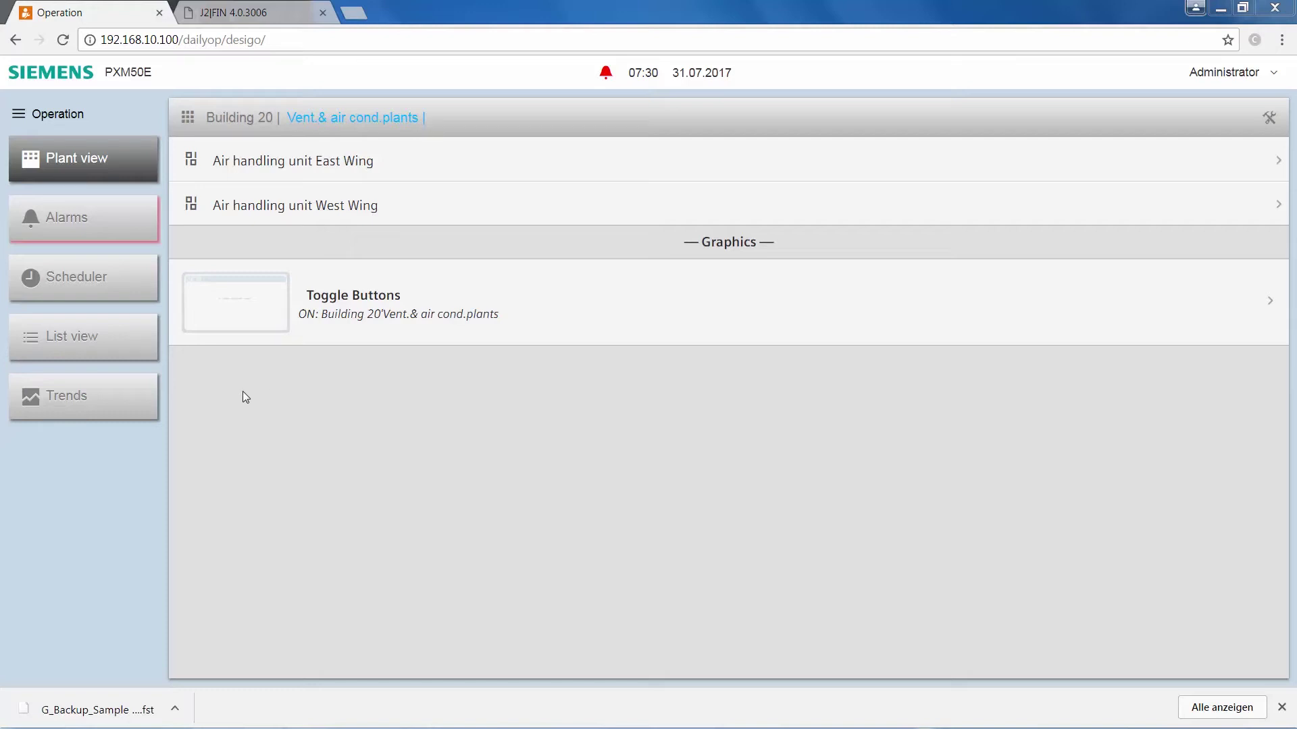
# Step: In List view, compare the East Wing and West Wing AHU data points, then return to J2|FIN
pyautogui.click(137, 349)
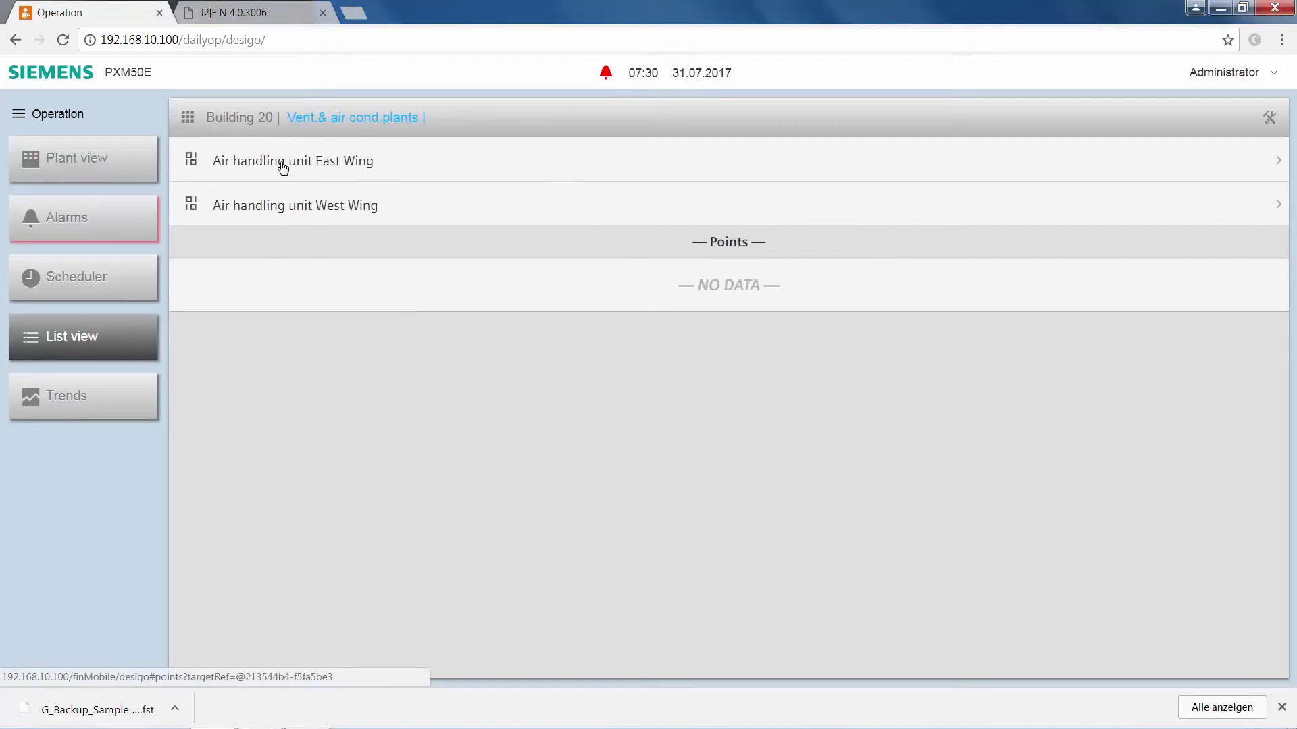
pyautogui.click(314, 164)
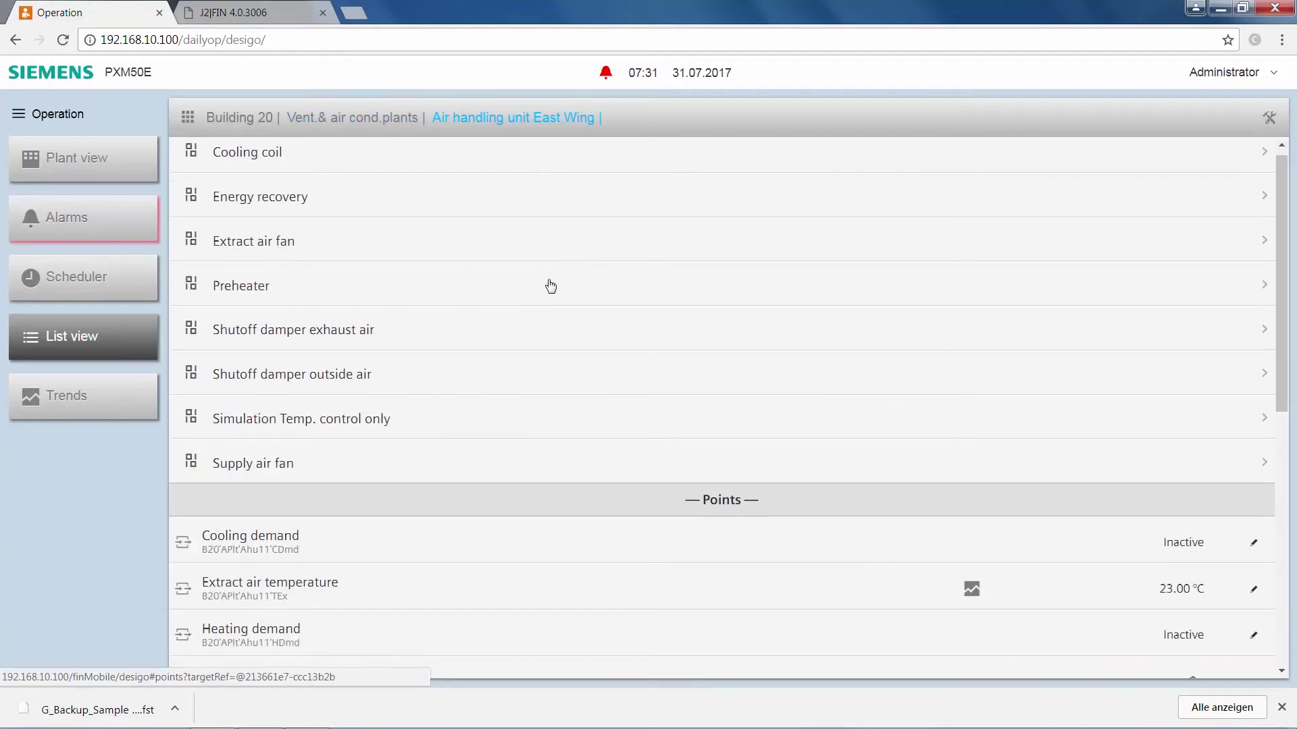
pyautogui.scroll(-8, 551, 287)
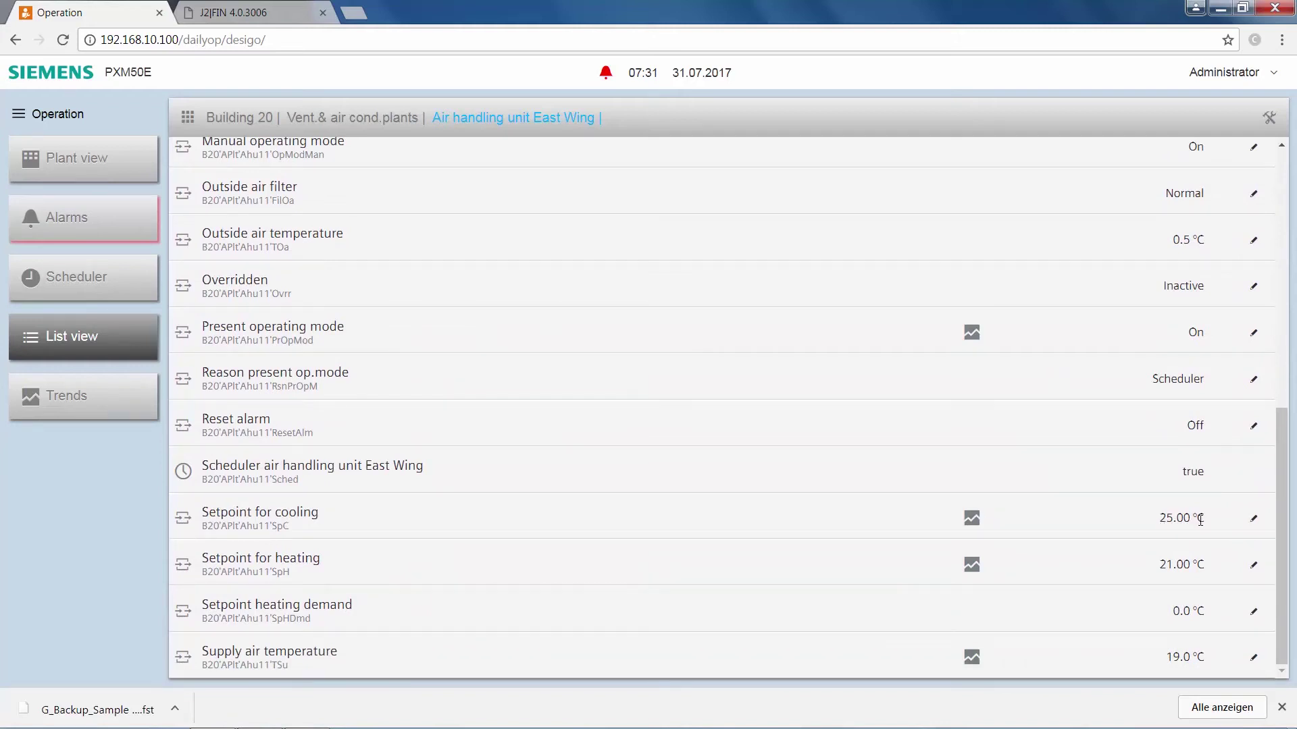
pyautogui.click(377, 119)
pyautogui.click(332, 206)
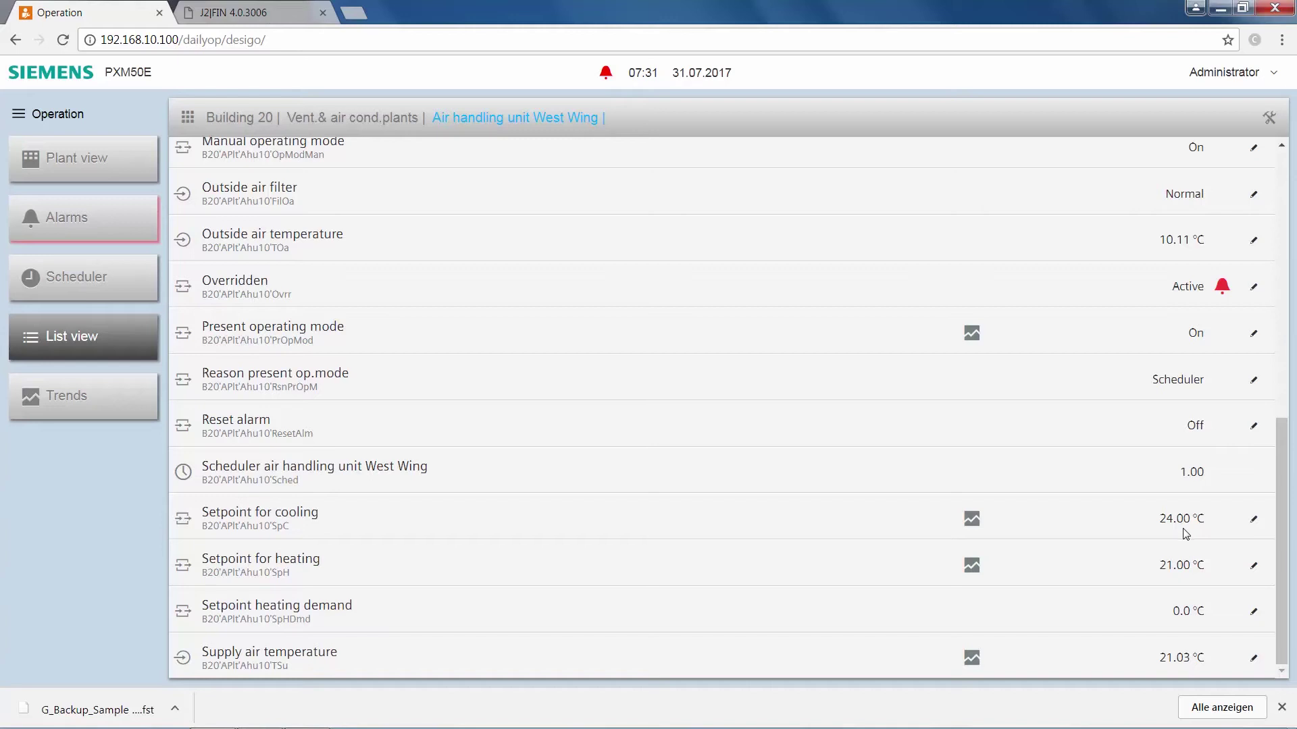
pyautogui.click(256, 18)
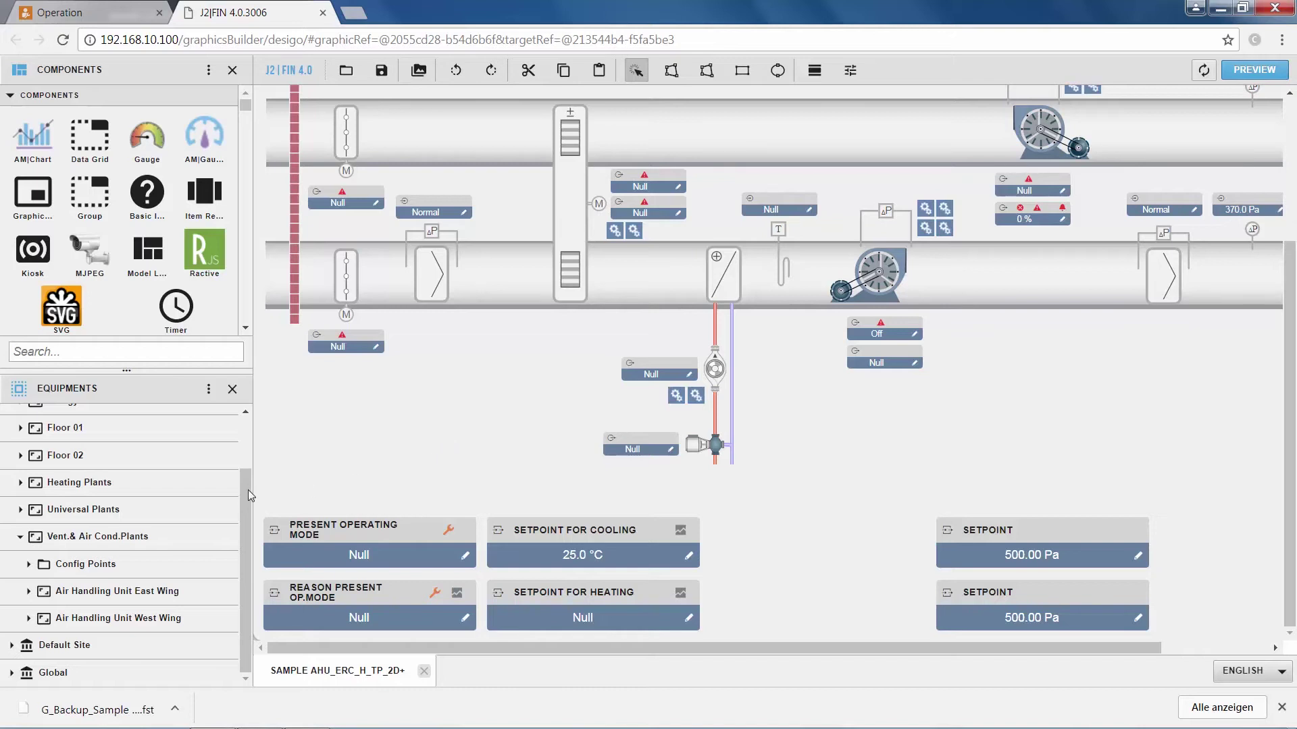
# Step: Drag the East Wing's Setpoint For Cooling point onto the AHU graphic, showing 25.0 °C
pyautogui.scroll(1, 249, 429)
pyautogui.scroll(-1, 249, 432)
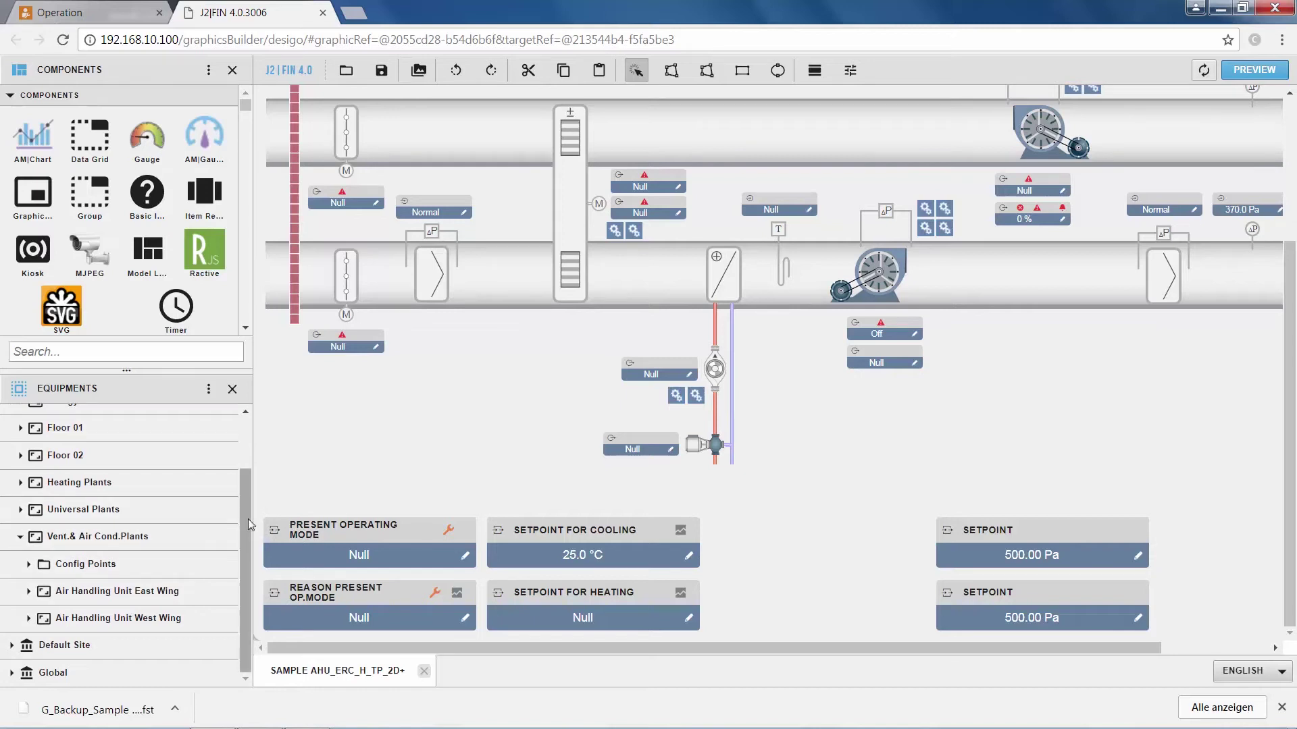
pyautogui.scroll(1, 247, 534)
pyautogui.scroll(-1, 250, 508)
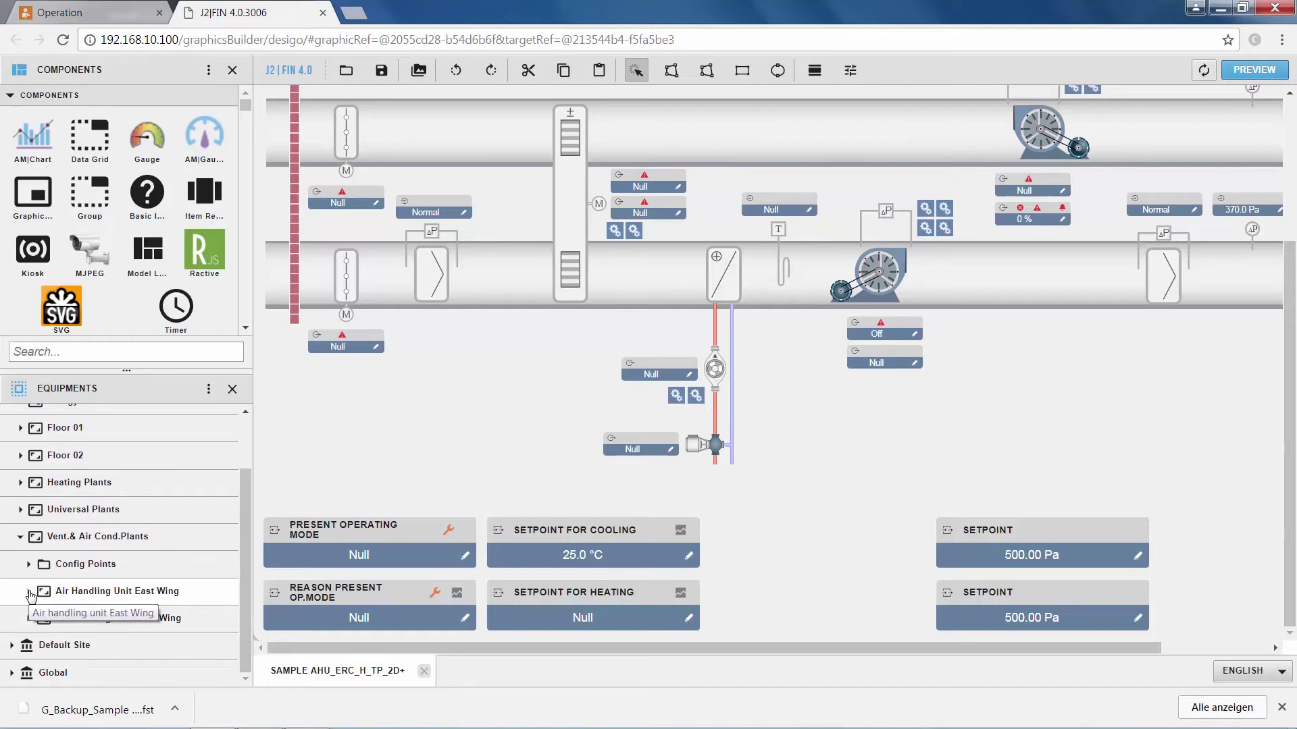
pyautogui.click(28, 592)
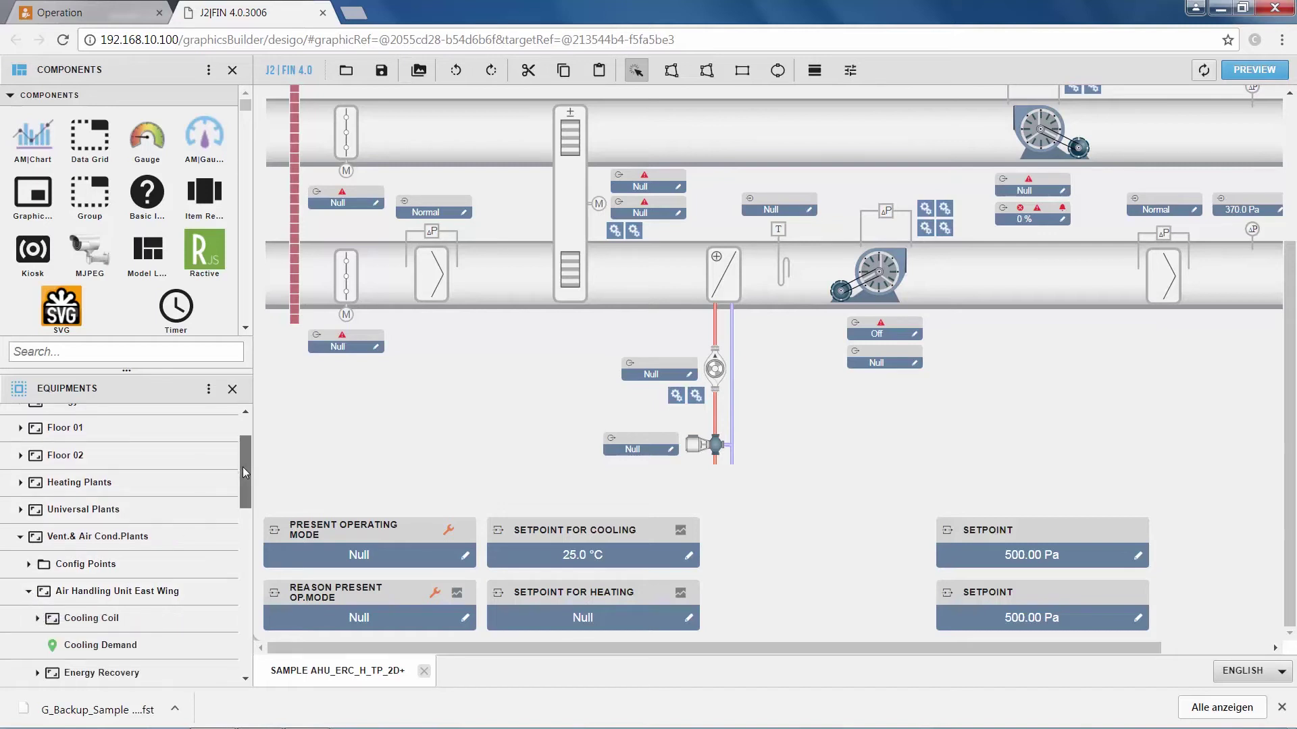
pyautogui.moveTo(243, 468); pyautogui.dragTo(247, 593)
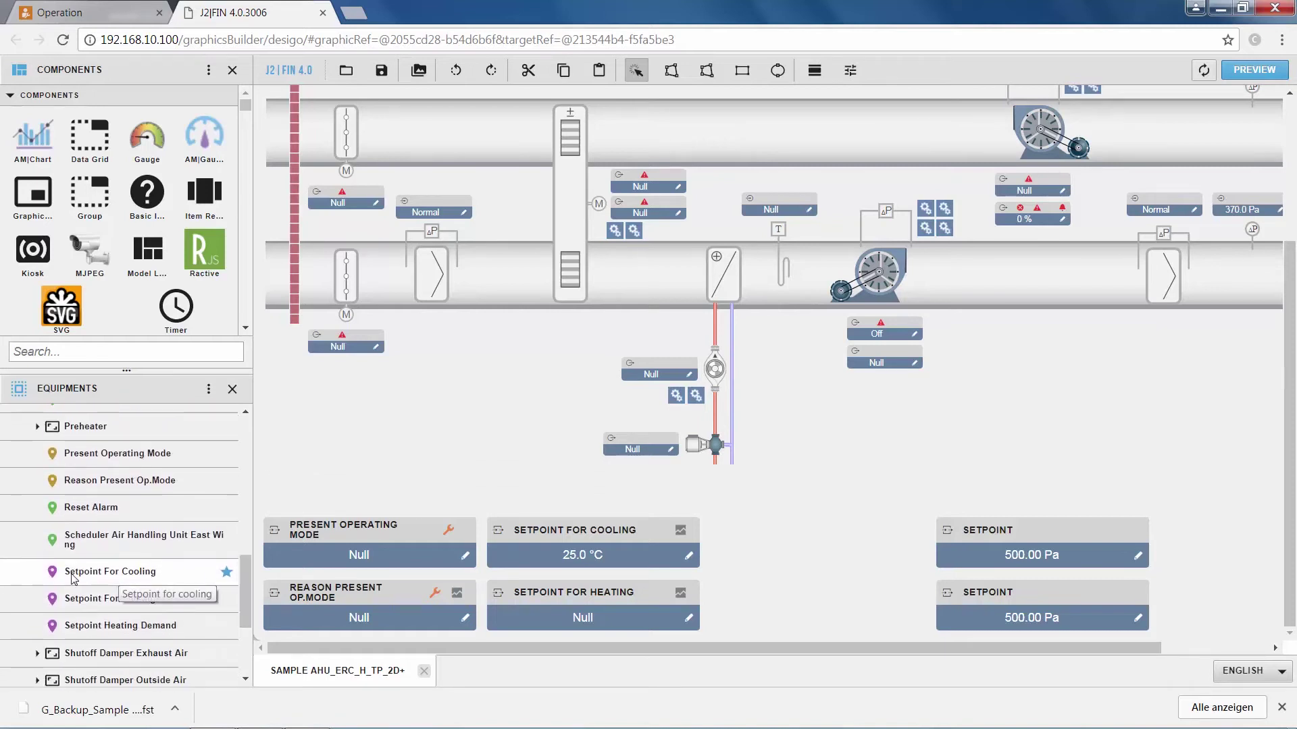
pyautogui.moveTo(84, 579); pyautogui.dragTo(597, 540)
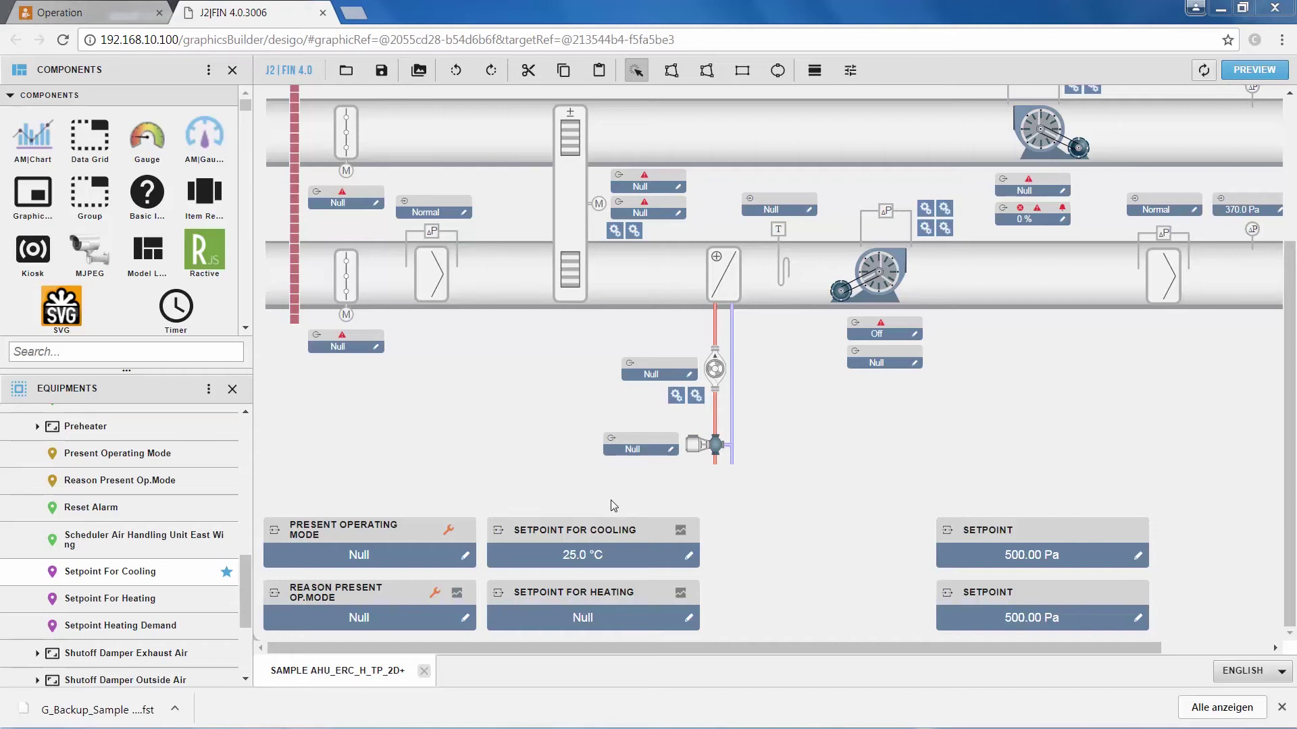
# Step: Relativize the cooling setpoint widget's point references By Tags via Extras > Relativize
pyautogui.click(594, 534)
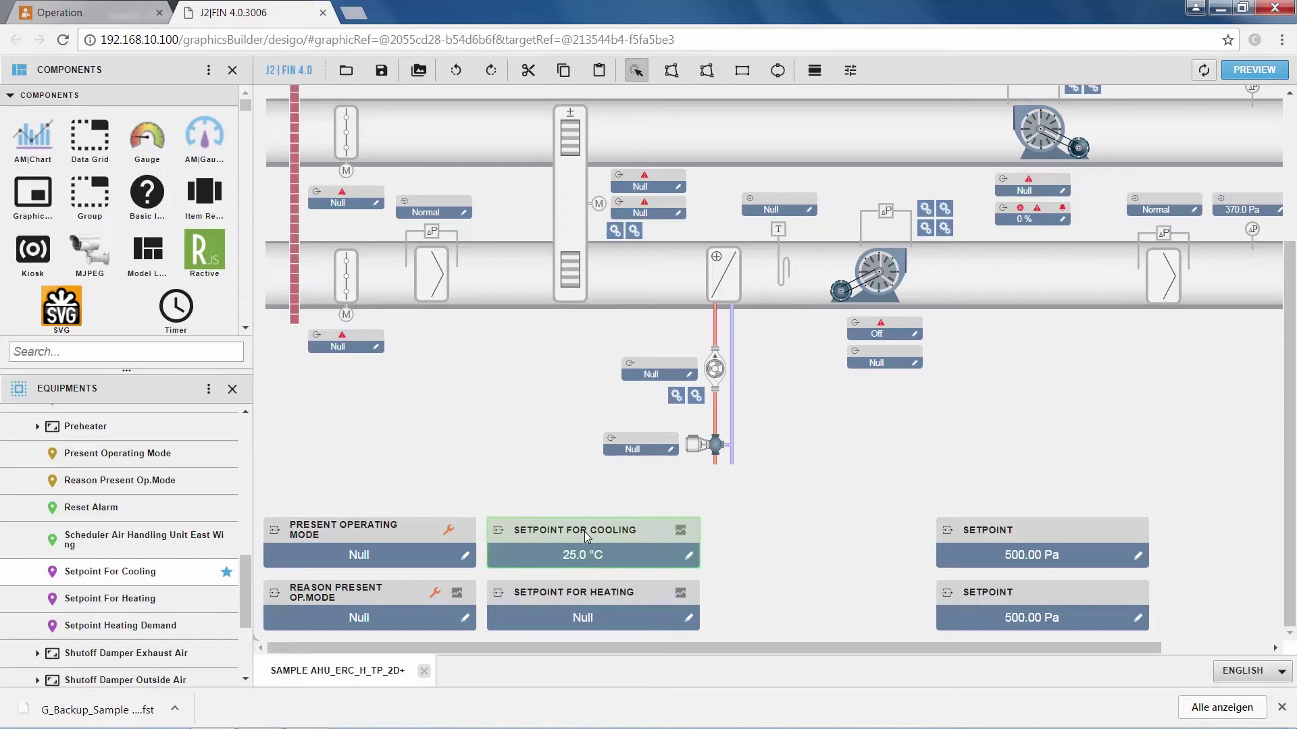
pyautogui.rightClick(585, 532)
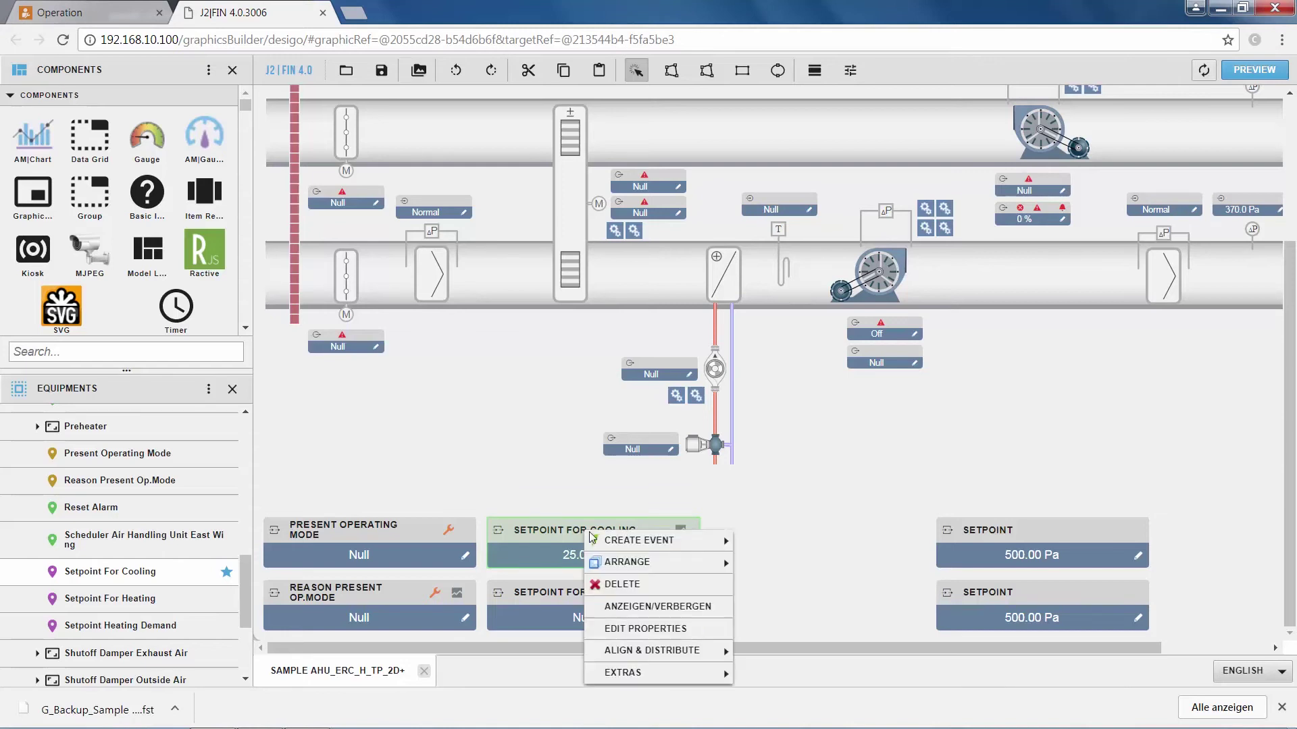
pyautogui.moveTo(648, 681)
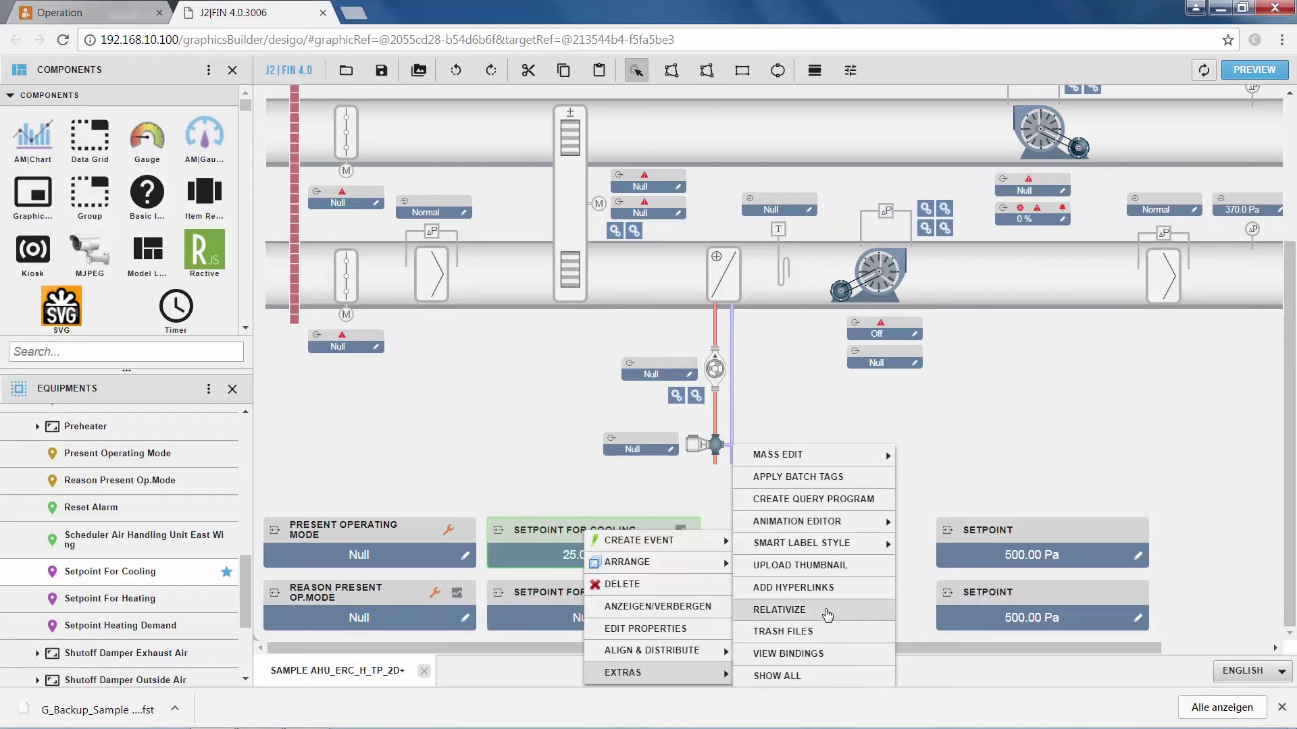
pyautogui.click(779, 610)
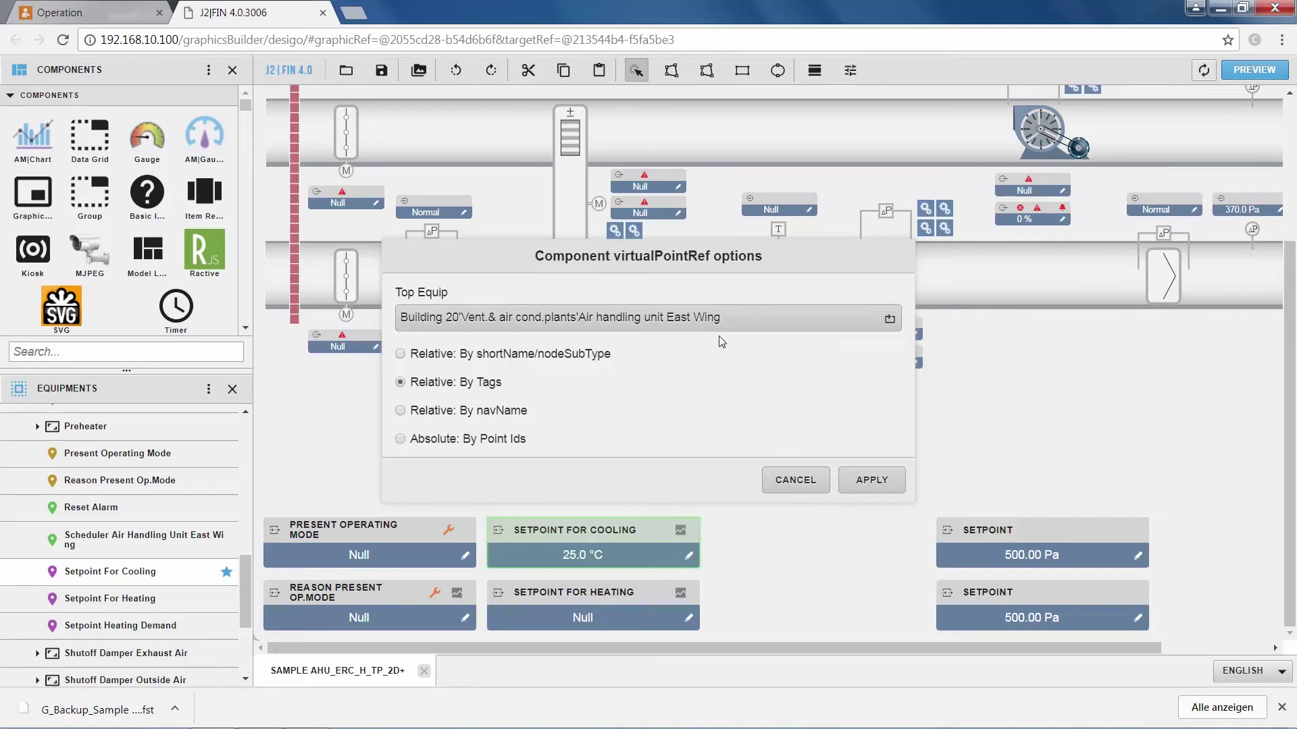
pyautogui.click(893, 485)
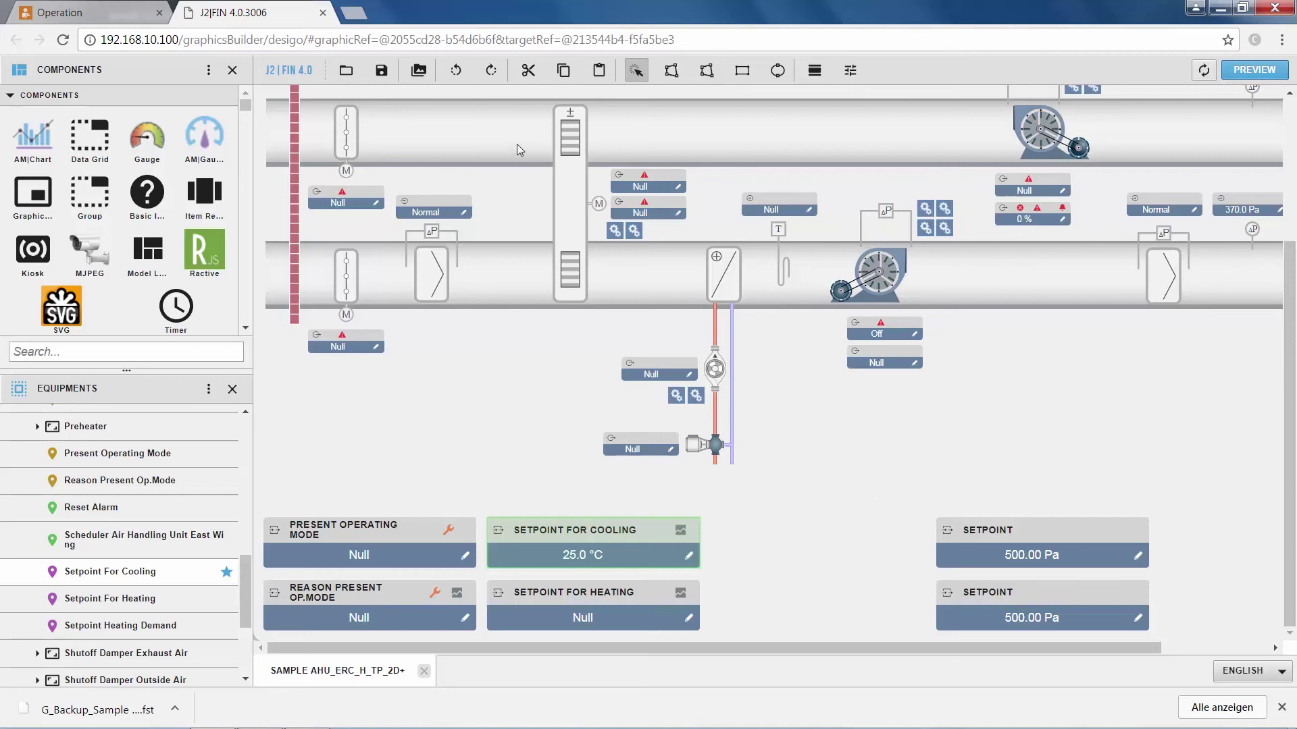
# Step: Save the graphic as Sample AHU_ERC_H_TP_2D+ for equip and air and plant
pyautogui.click(381, 71)
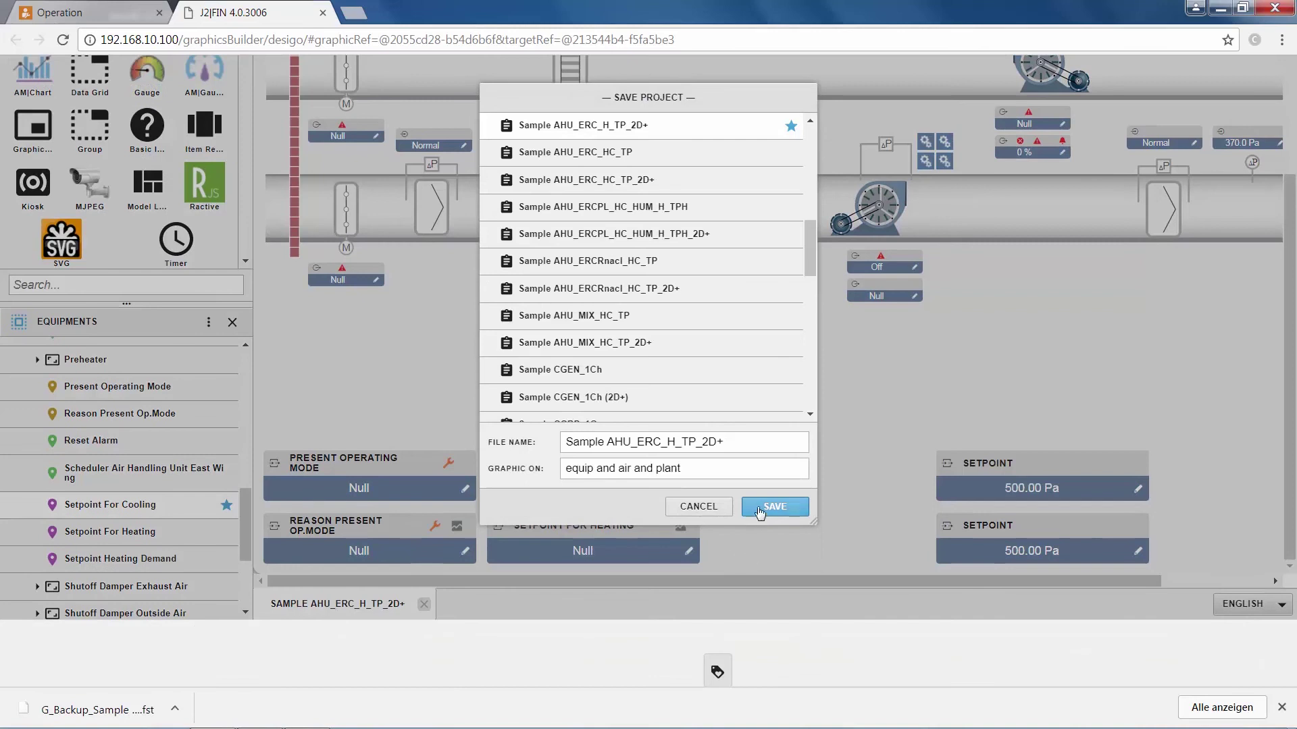
pyautogui.click(759, 513)
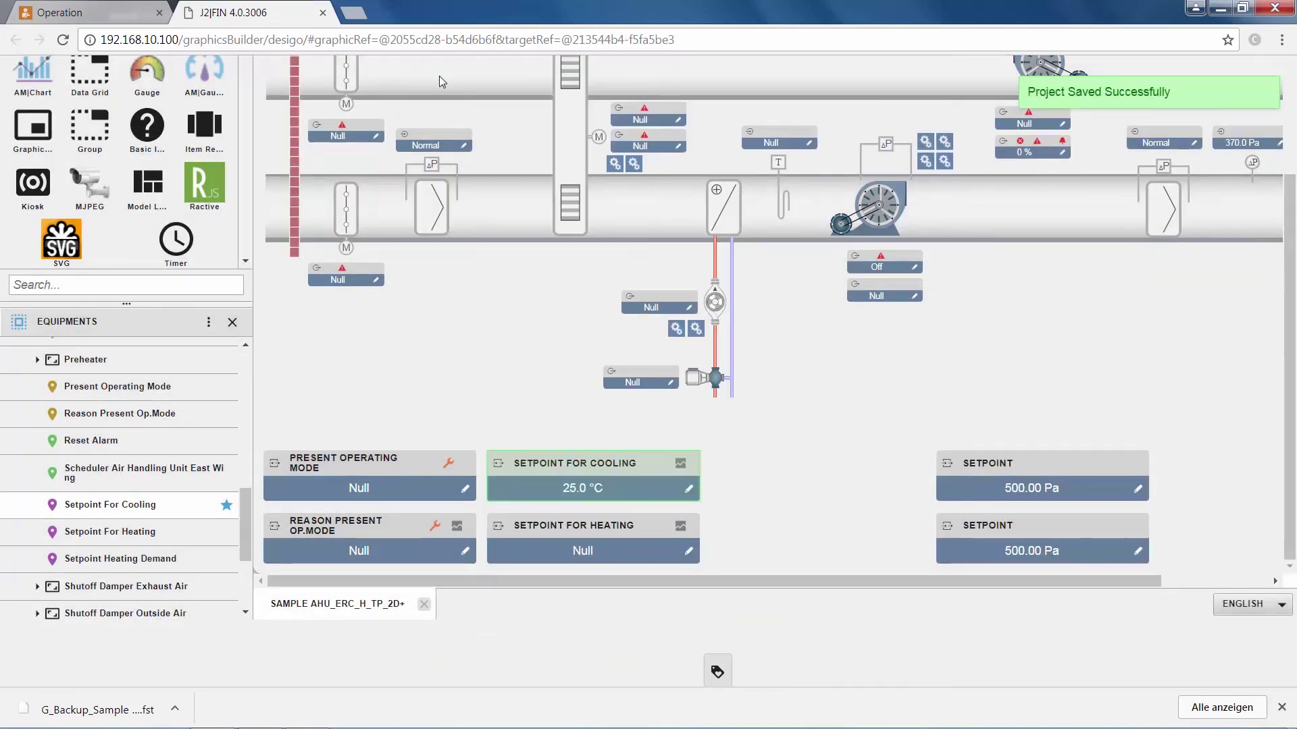
pyautogui.click(98, 19)
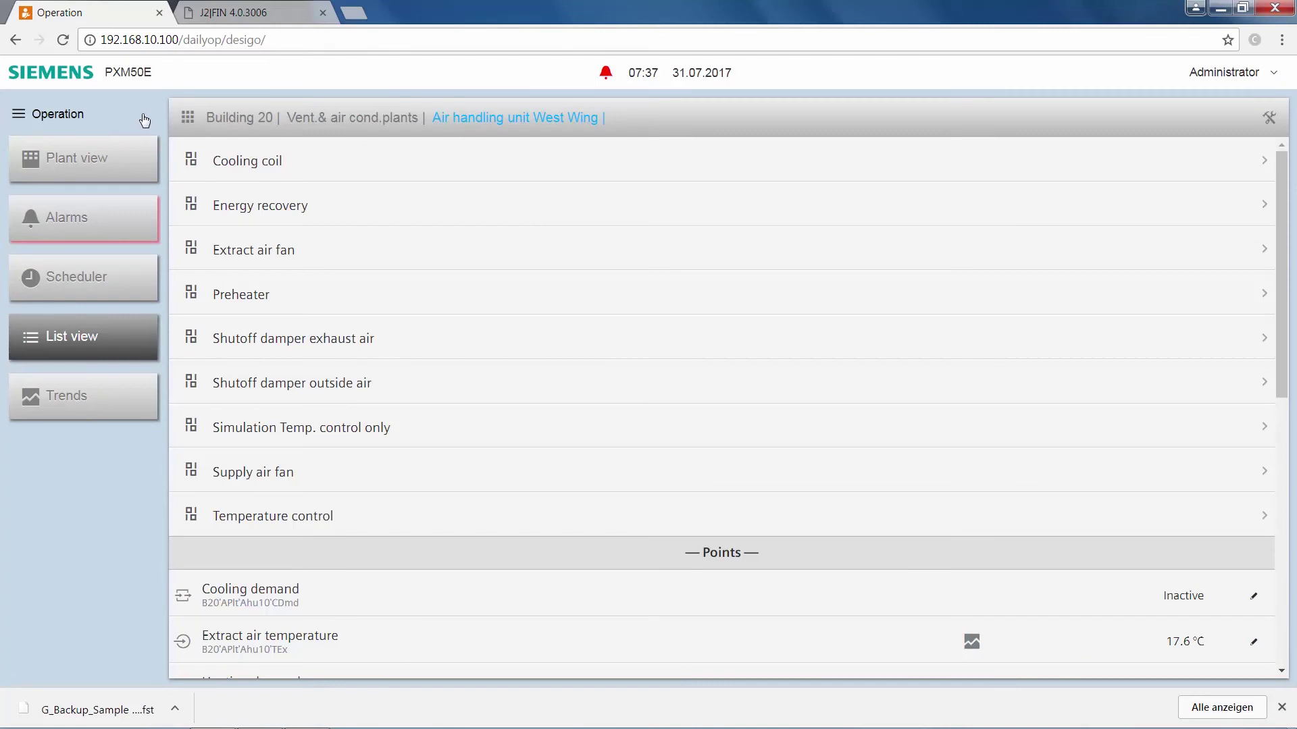
# Step: Open the Sample AHU_ERC_H_TP_2D+ graphic under the East Wing AHU, then under the West Wing AHU
pyautogui.click(137, 168)
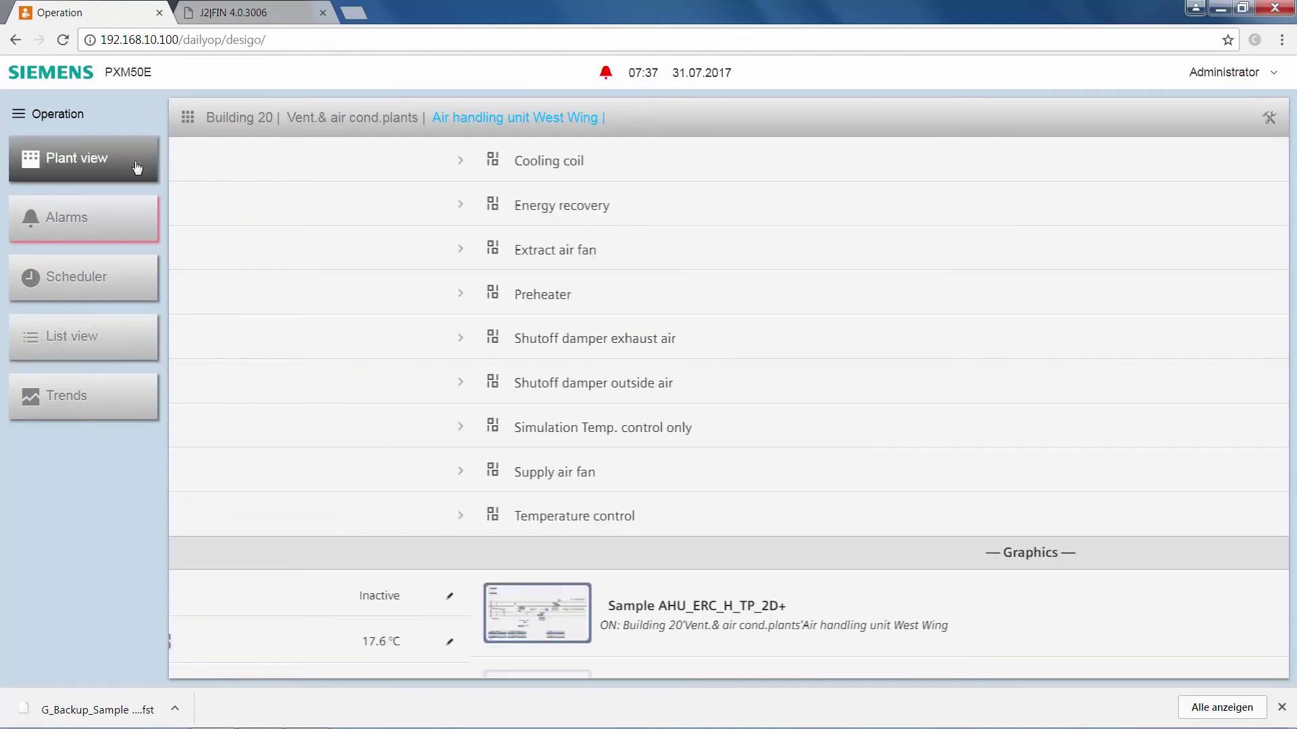
pyautogui.click(338, 121)
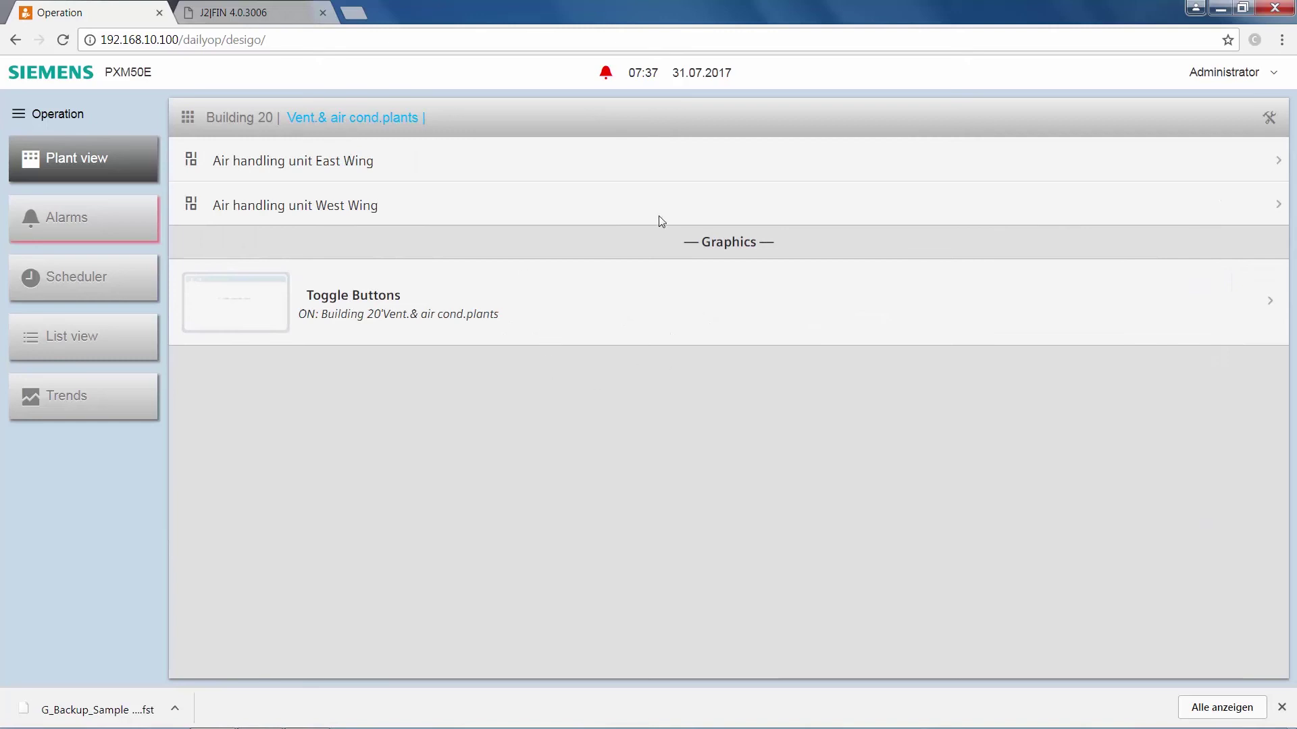
pyautogui.click(304, 162)
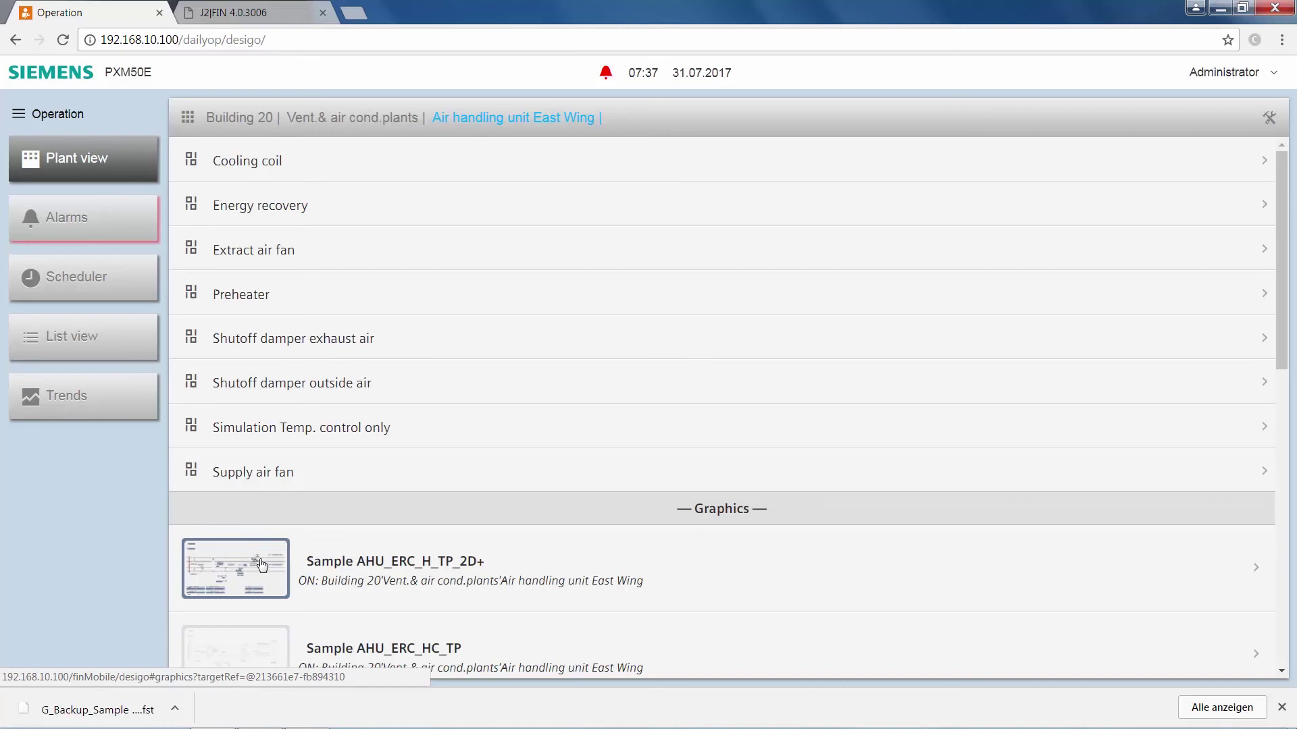
pyautogui.click(240, 565)
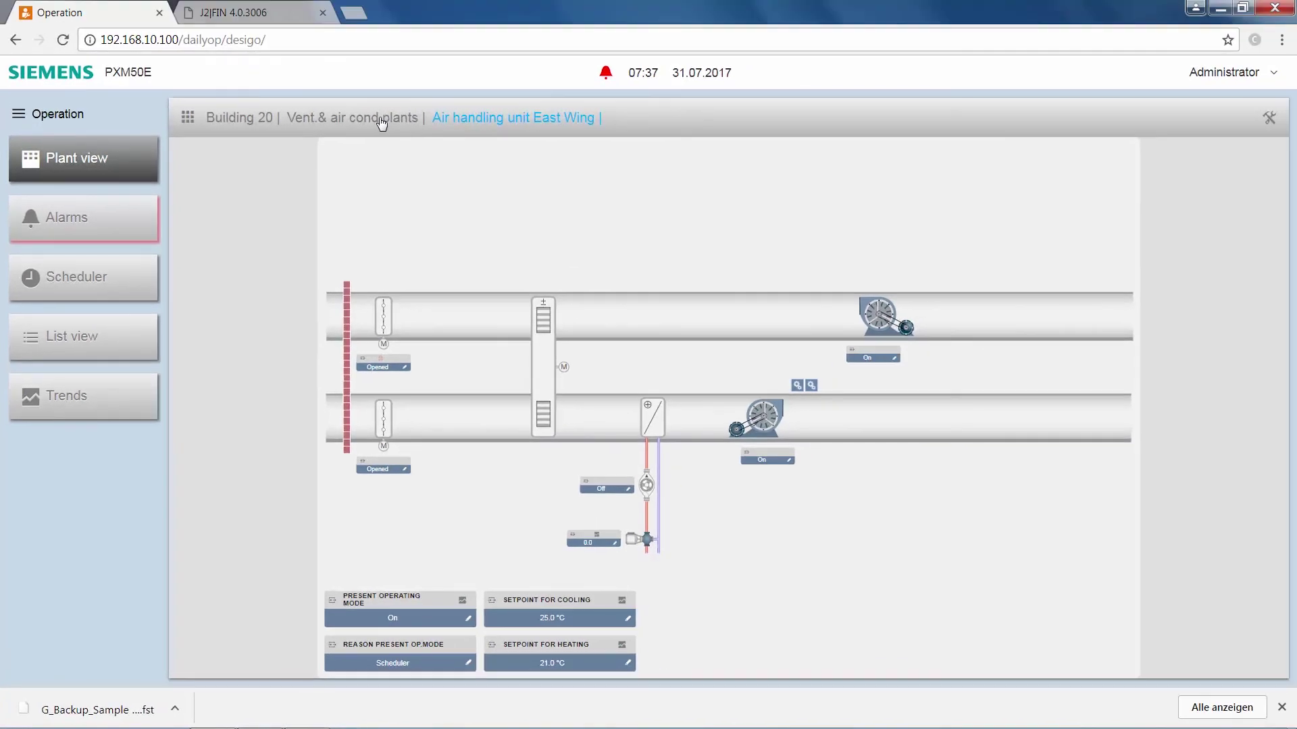
pyautogui.click(380, 119)
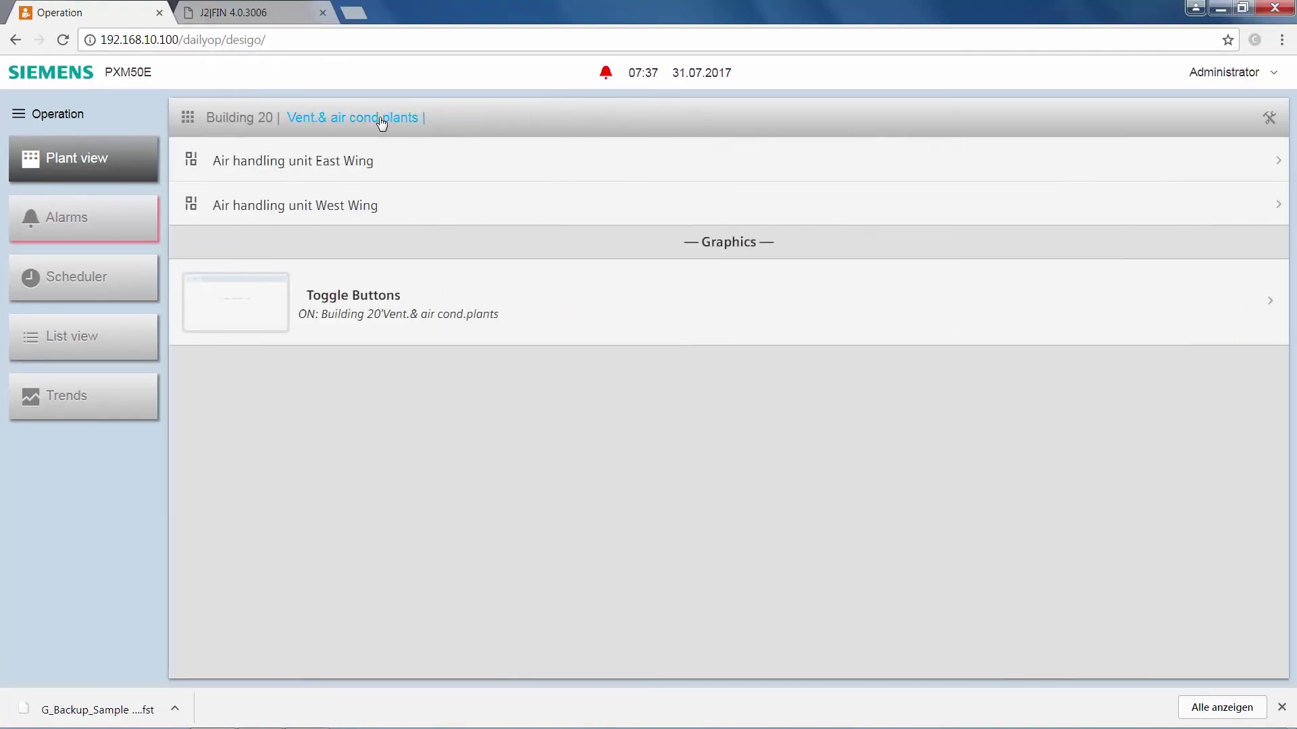
pyautogui.click(290, 213)
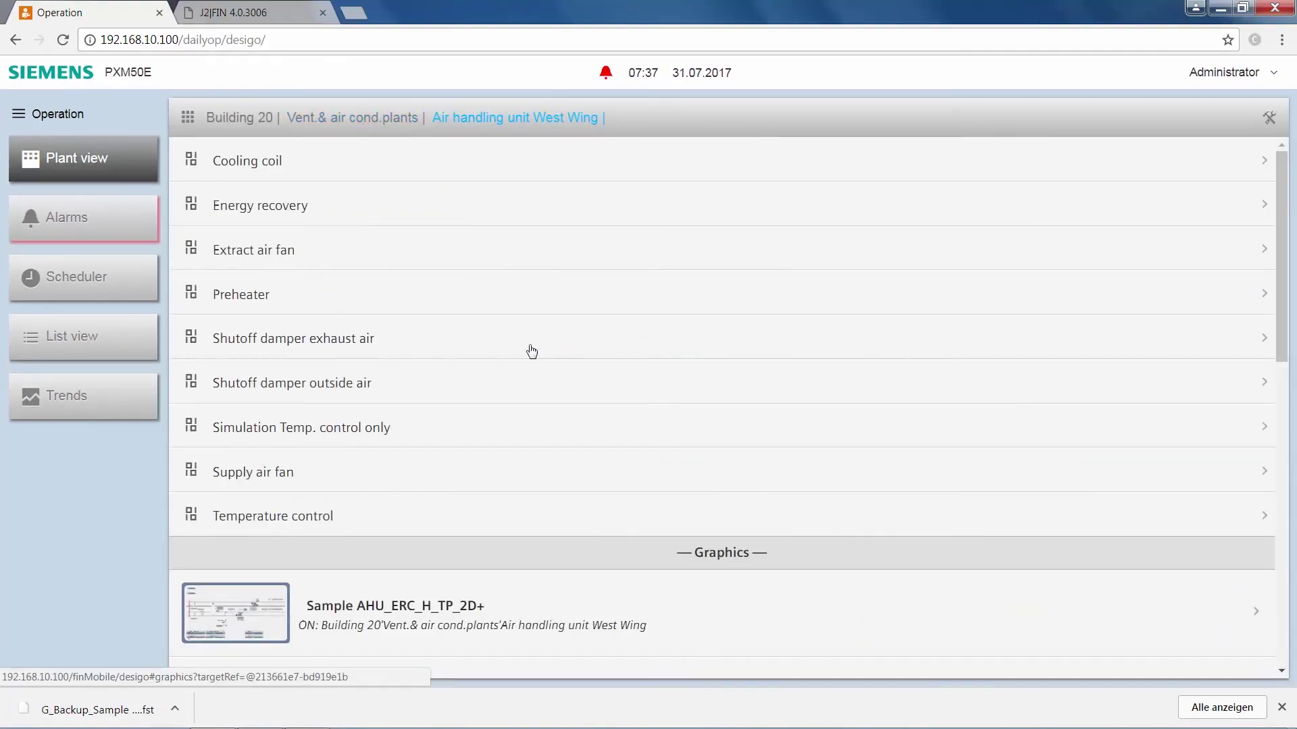
pyautogui.click(211, 611)
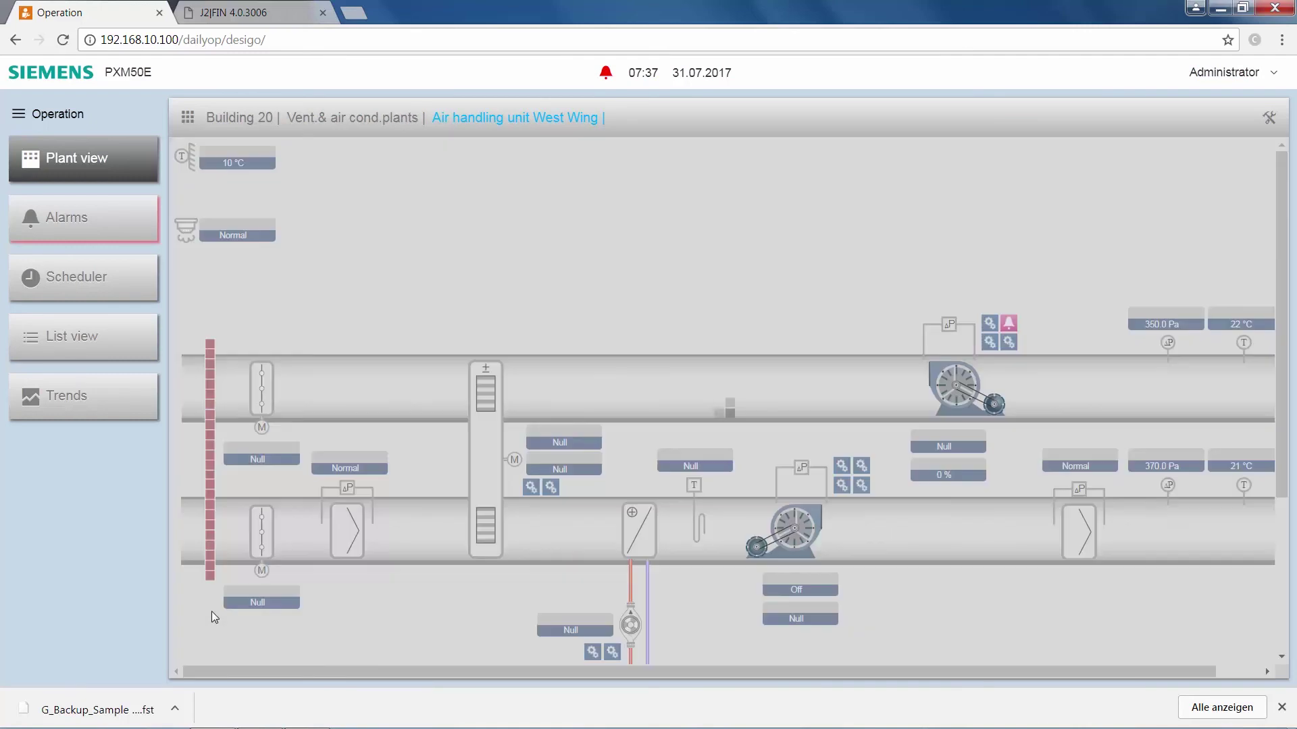